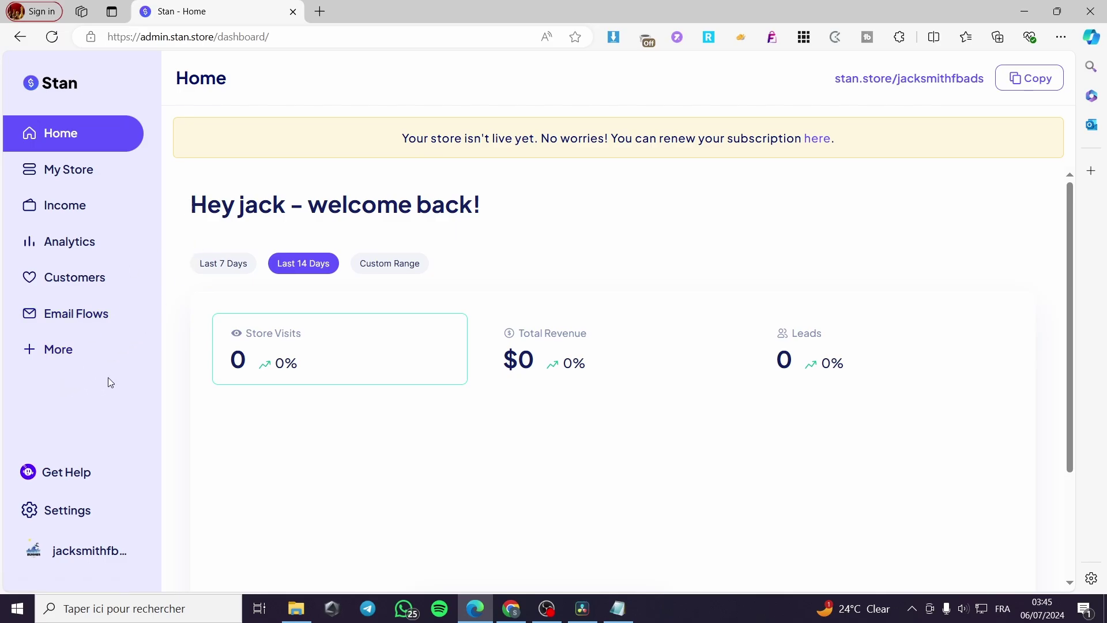
Step: Review the store's income page and its latest orders, and open the payment settings of the account
{"action": "left_click", "coordinate": [66, 213]}
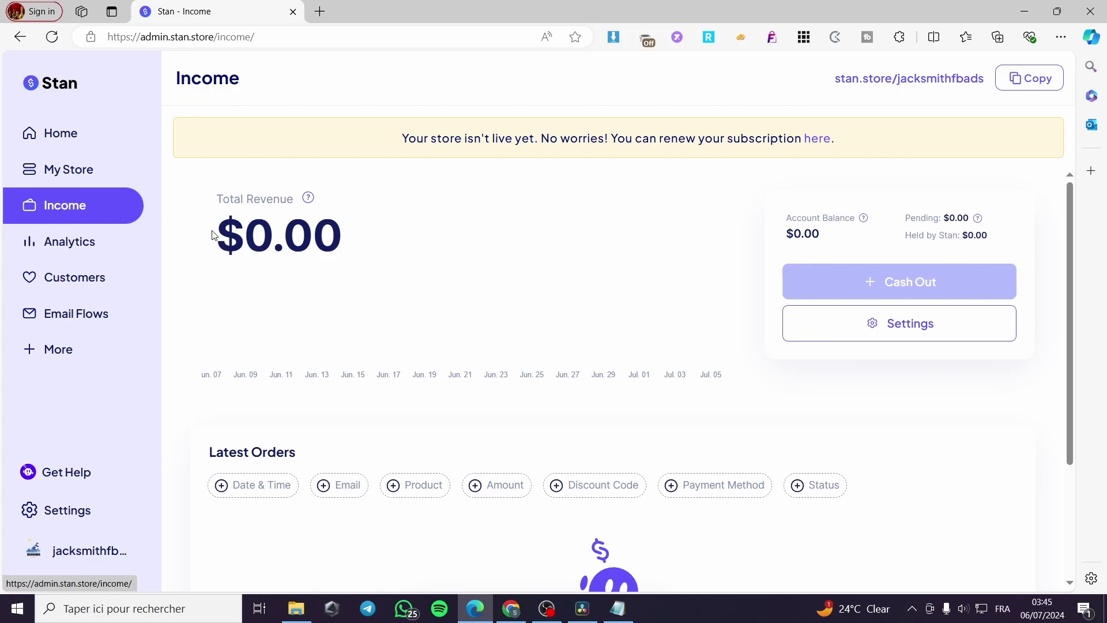
{"action": "scroll", "coordinate": [261, 346], "scroll_direction": "down", "scroll_amount": 3}
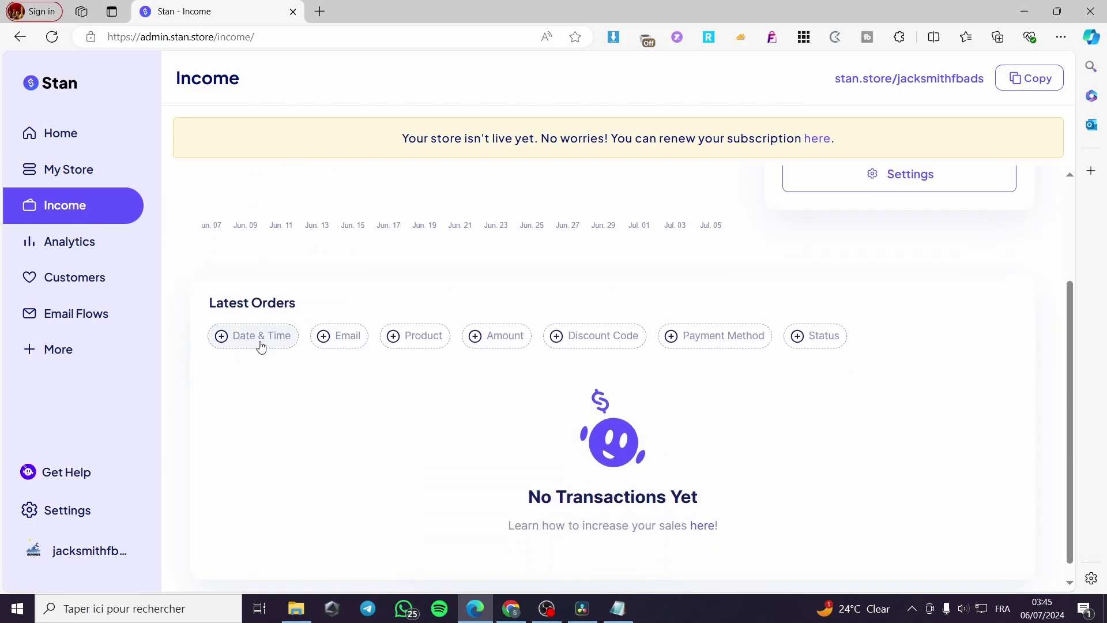
{"action": "left_click", "coordinate": [70, 518]}
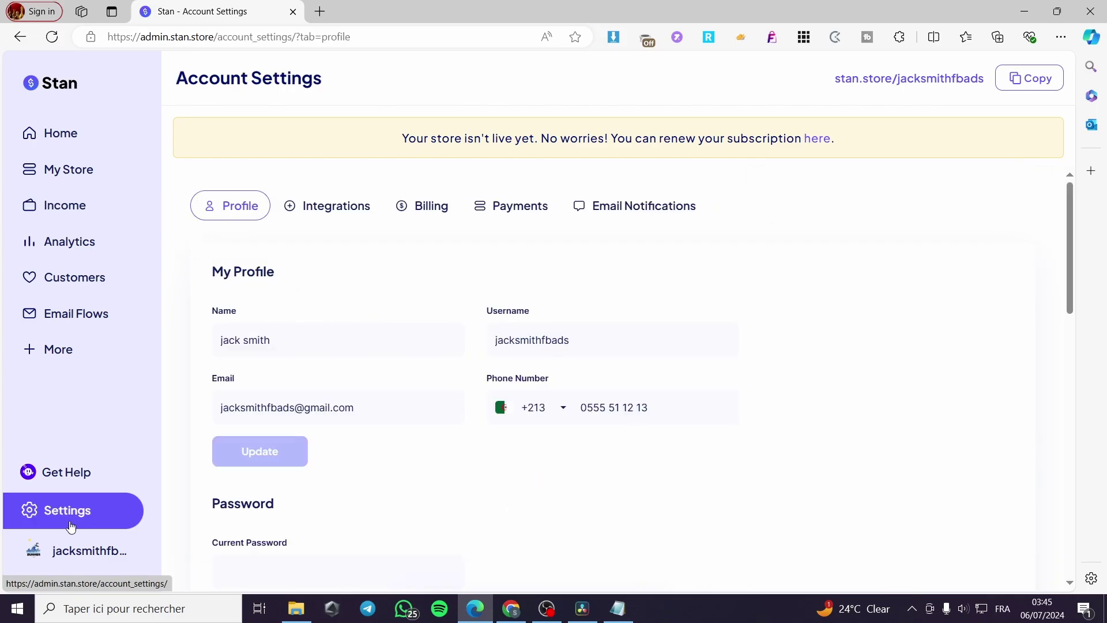
{"action": "left_click", "coordinate": [521, 208]}
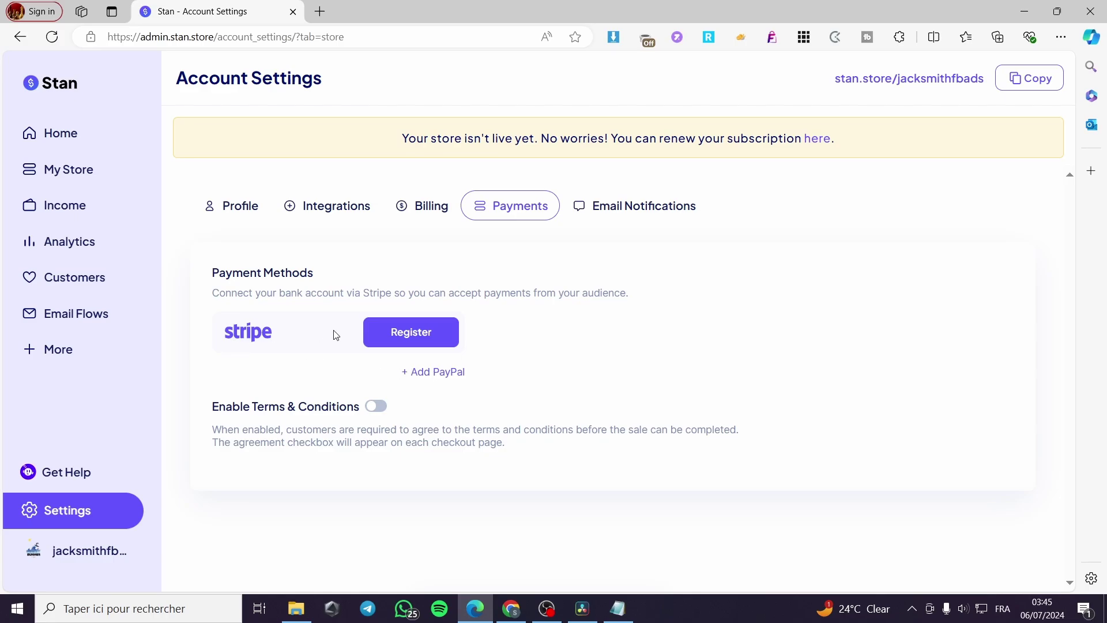
Step: Try to register Stripe as a payment method with United States as home country, and close the registration window
{"action": "left_click", "coordinate": [425, 340]}
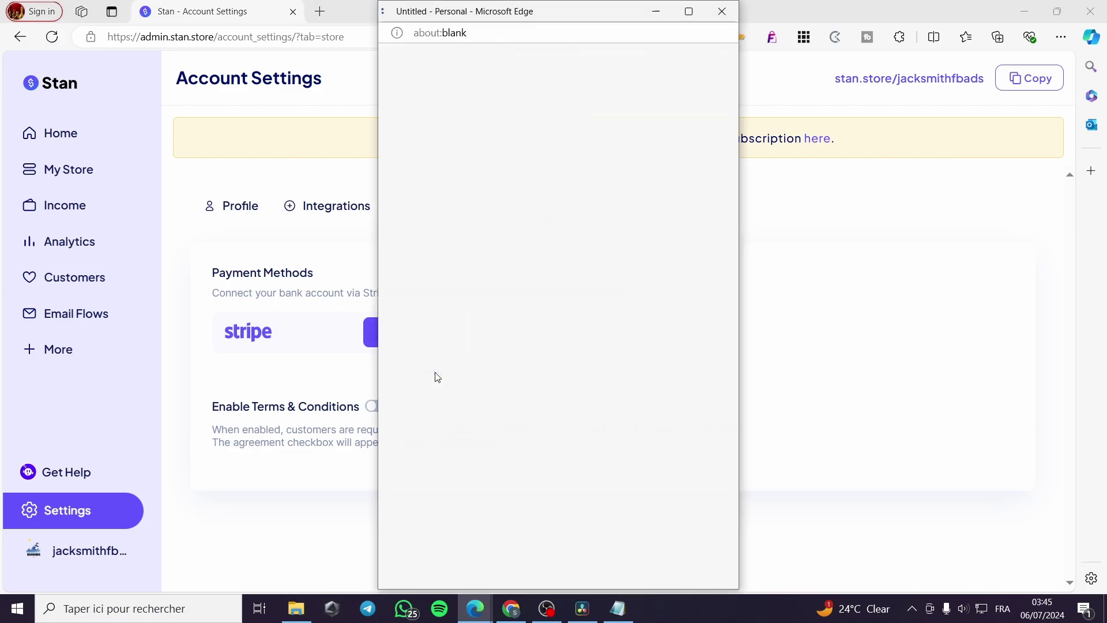
{"action": "left_click", "coordinate": [720, 12]}
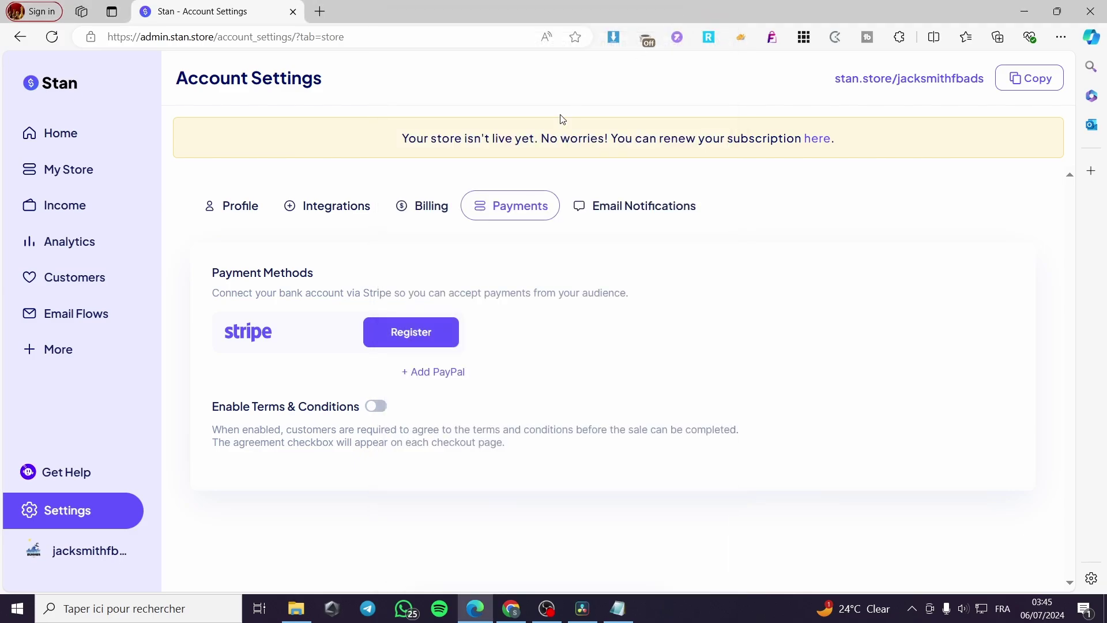
{"action": "left_click", "coordinate": [412, 341]}
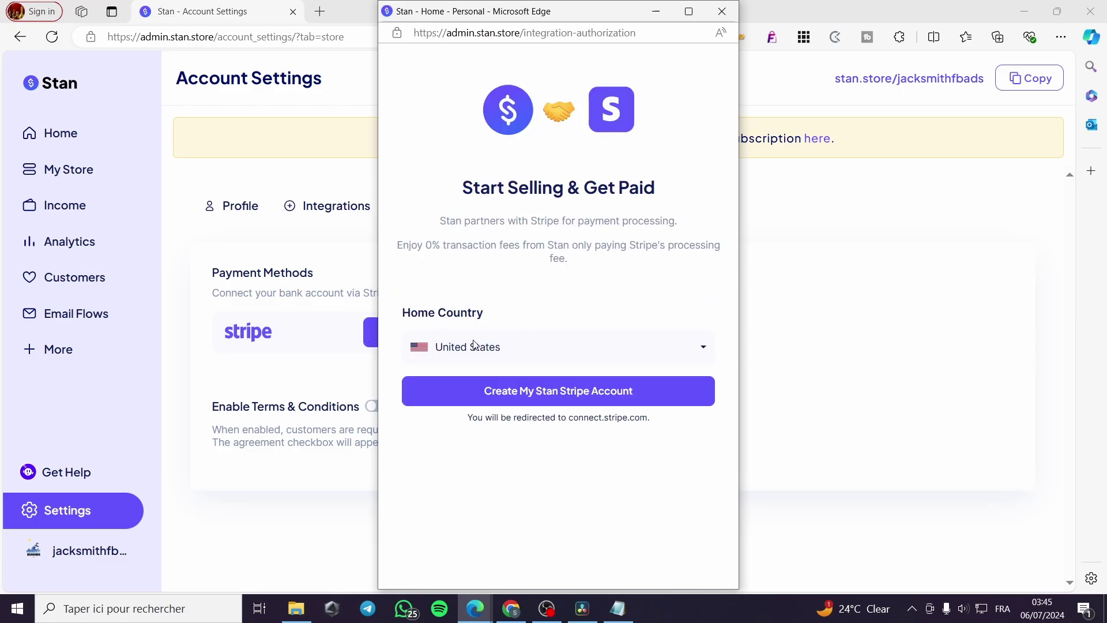
{"action": "left_click", "coordinate": [548, 397]}
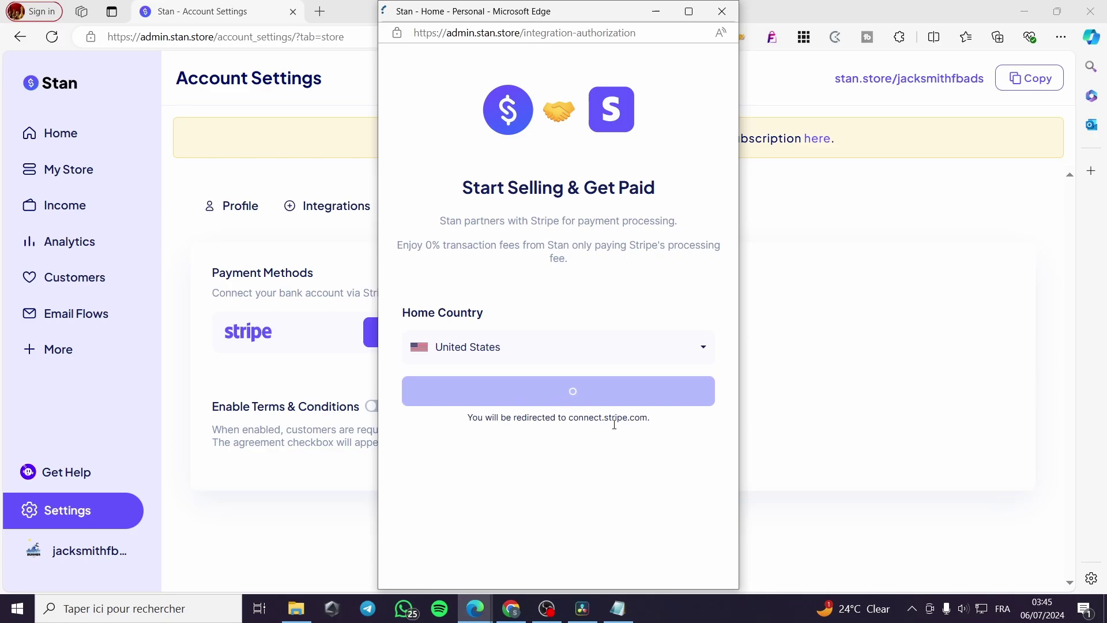
{"action": "left_click", "coordinate": [722, 12]}
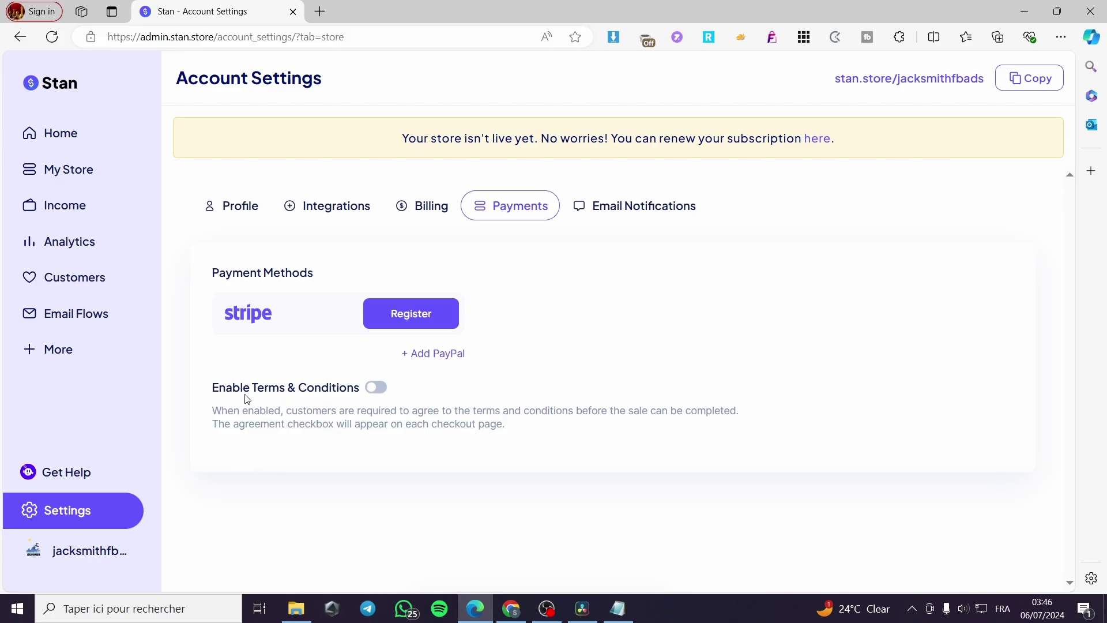
Step: Turn the Terms & Conditions requirement for customers on and back off
{"action": "left_click", "coordinate": [383, 391]}
{"action": "left_click", "coordinate": [383, 393]}
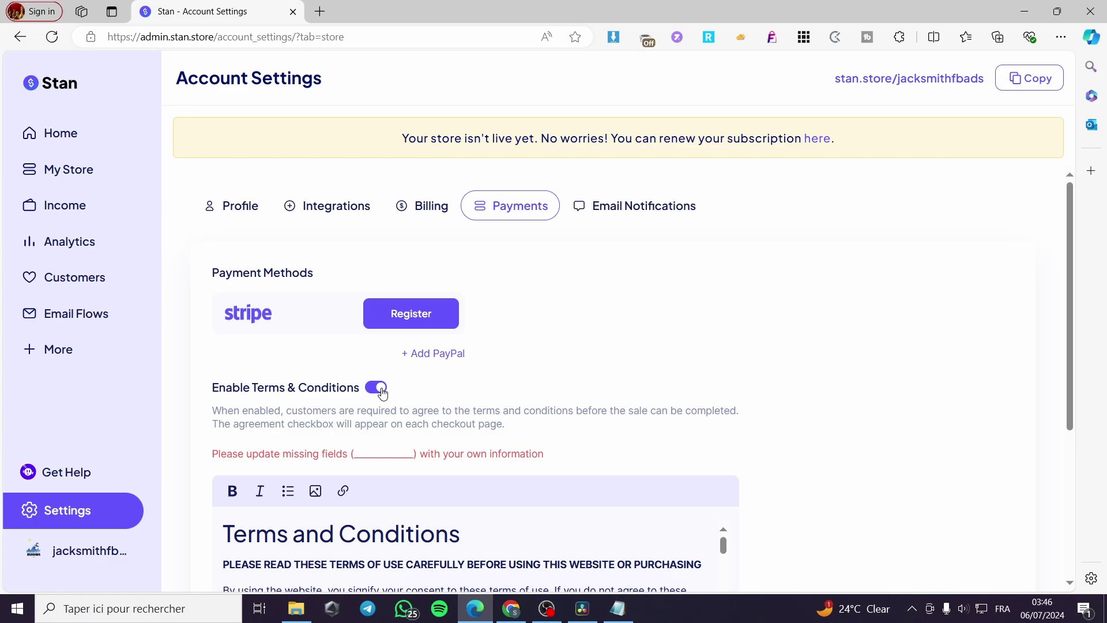
{"action": "left_click", "coordinate": [383, 392]}
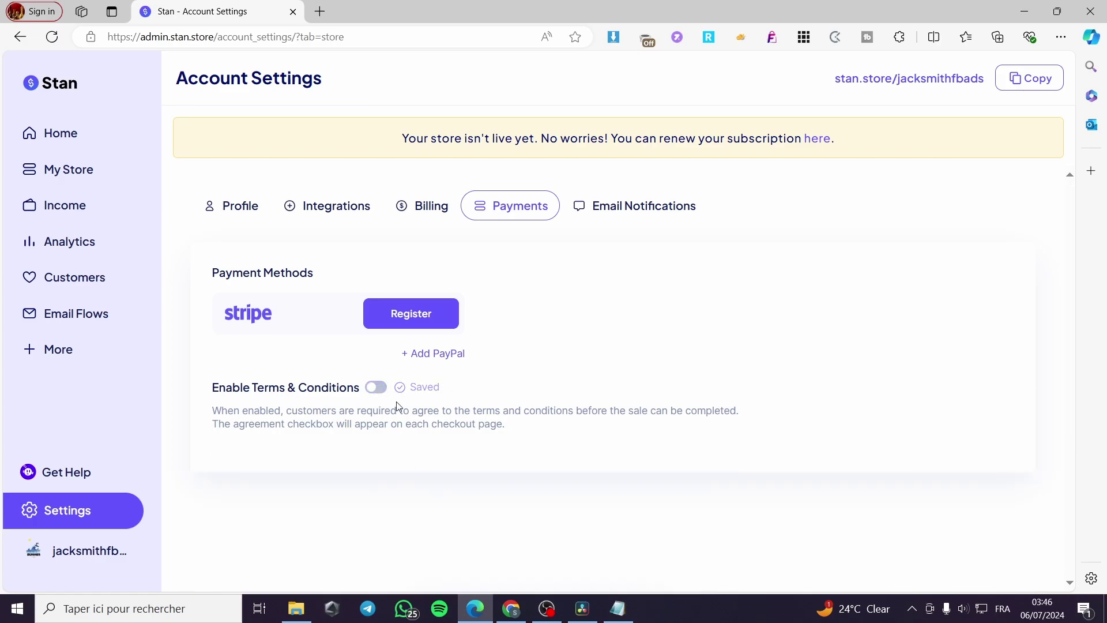
Step: Review the available product types for the store and add a new product of type Recurring Membership
{"action": "left_click", "coordinate": [65, 177]}
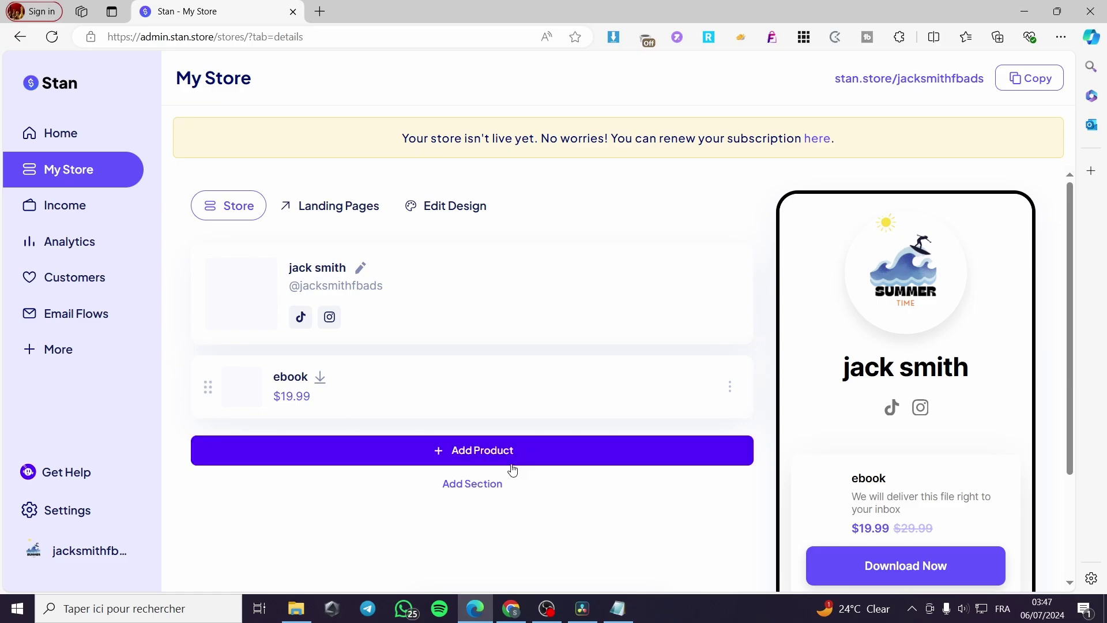
{"action": "left_click", "coordinate": [451, 455]}
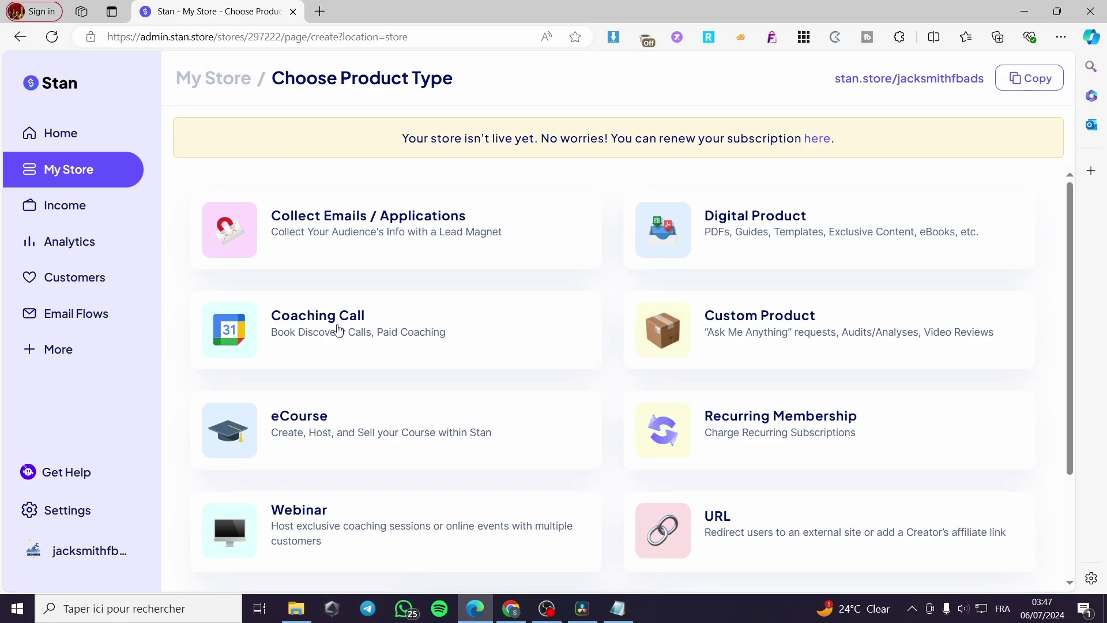
{"action": "scroll", "coordinate": [338, 330], "scroll_direction": "down", "scroll_amount": 3}
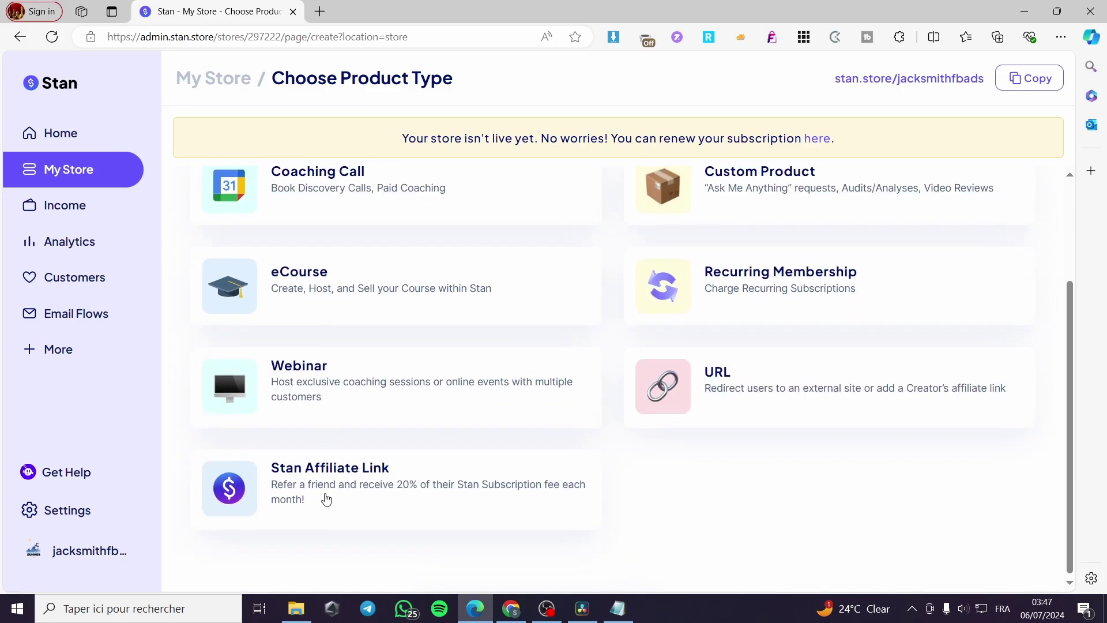
{"action": "scroll", "coordinate": [326, 499], "scroll_direction": "up", "scroll_amount": 3}
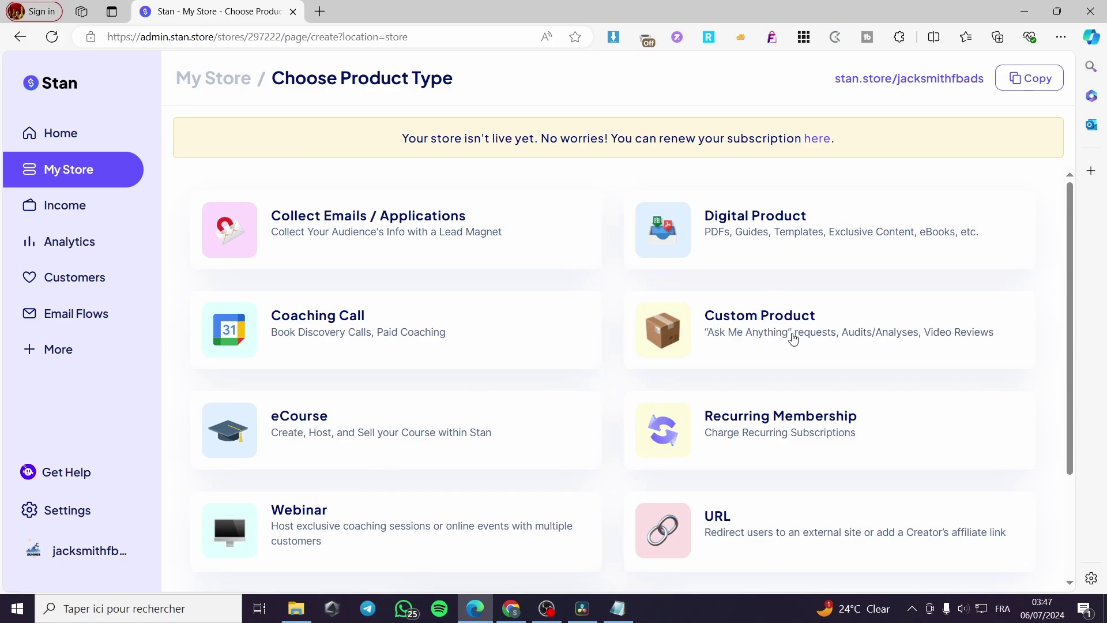
{"action": "scroll", "coordinate": [794, 339], "scroll_direction": "down", "scroll_amount": 3}
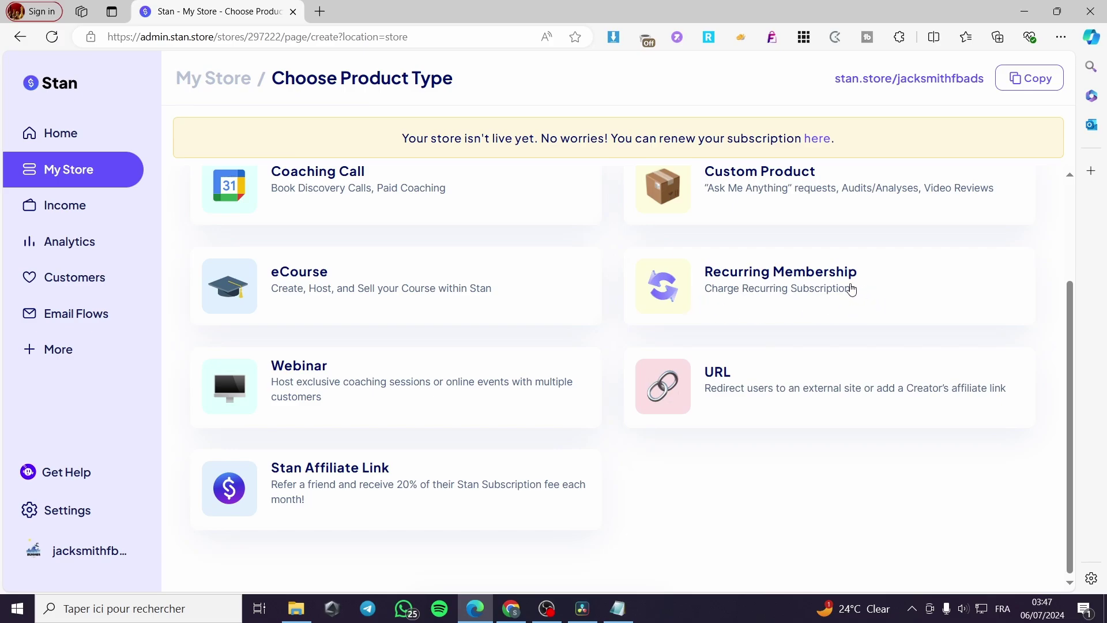
{"action": "left_click", "coordinate": [759, 286]}
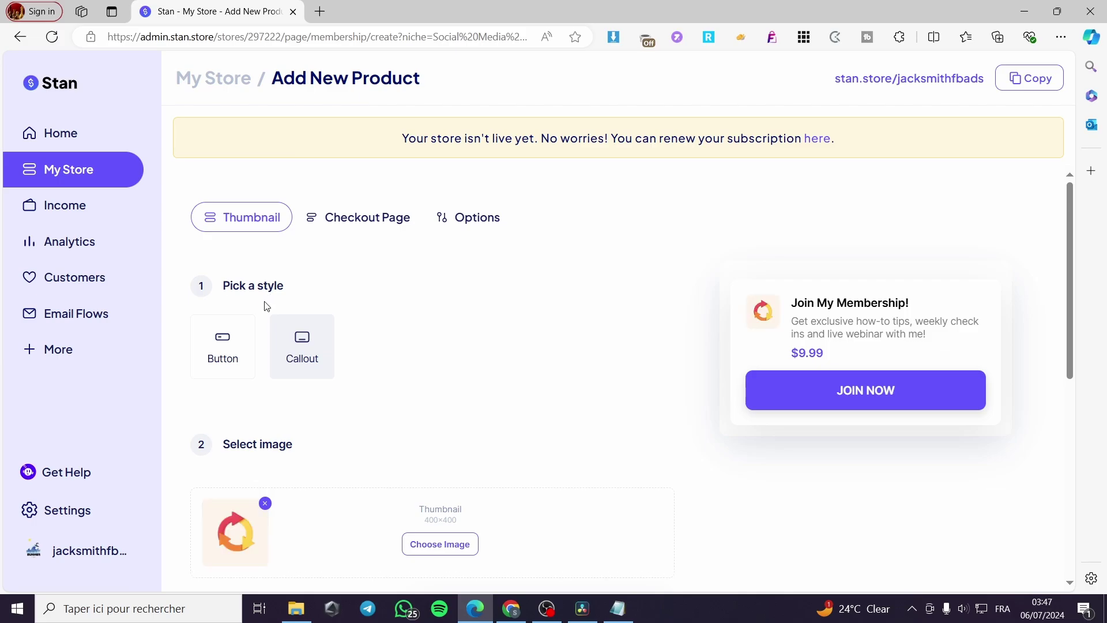
Step: Try the Button style for the membership's thumbnail and switch back to the Callout style
{"action": "left_click", "coordinate": [231, 355]}
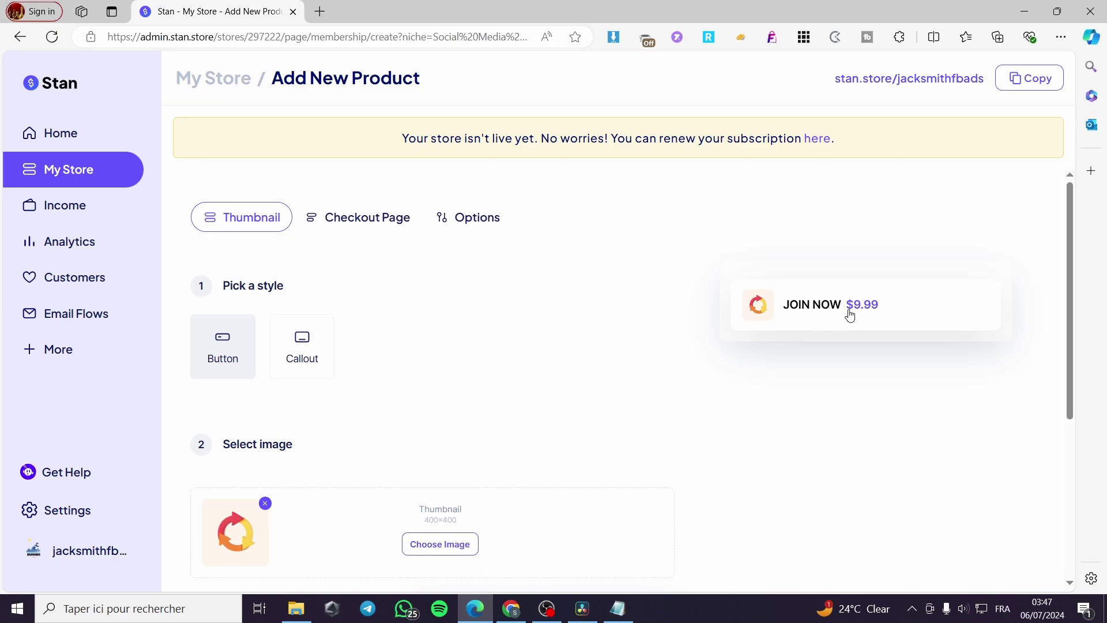
{"action": "left_click", "coordinate": [297, 362]}
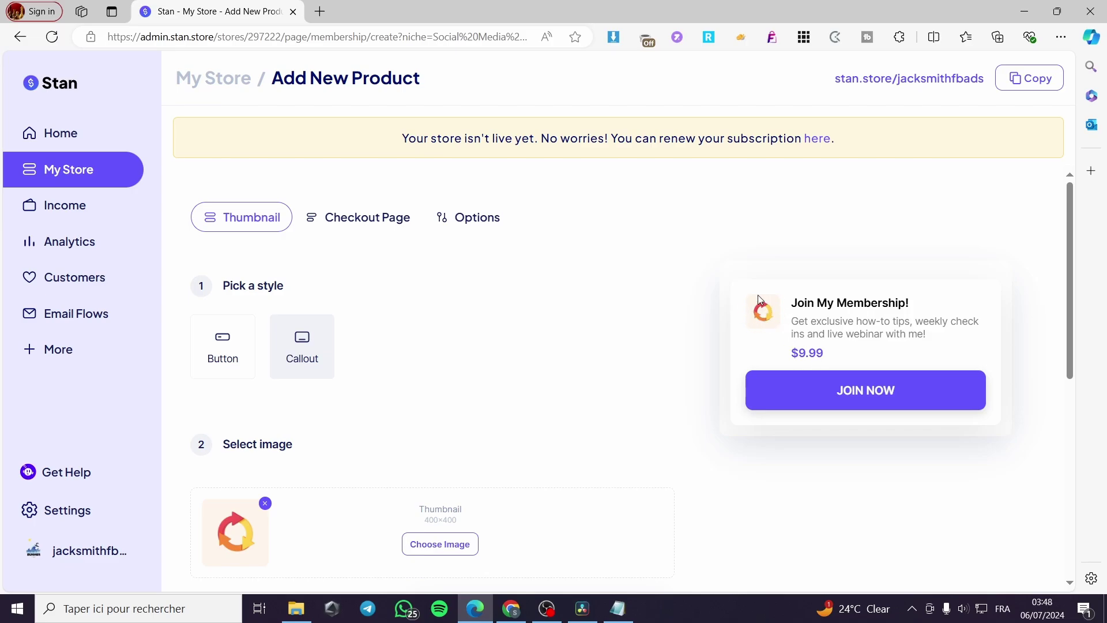
Step: Upload the "Let's Coffee" T-shirt image from the Téléchargements folder as the membership's thumbnail and accept the proposed crop
{"action": "scroll", "coordinate": [383, 387], "scroll_direction": "down", "scroll_amount": 3}
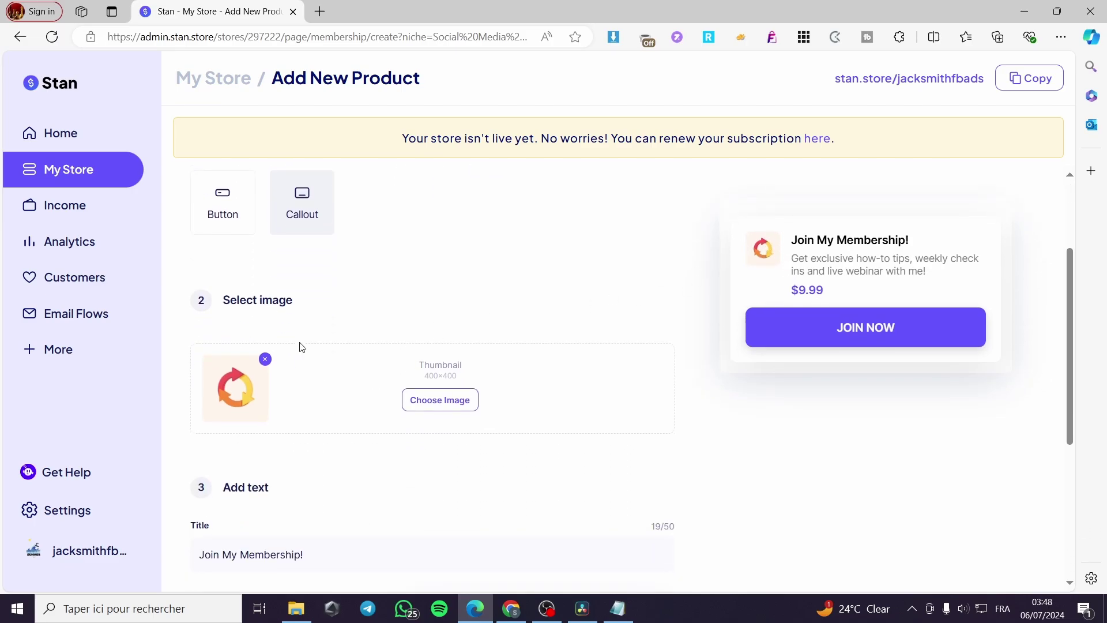
{"action": "left_click", "coordinate": [451, 407]}
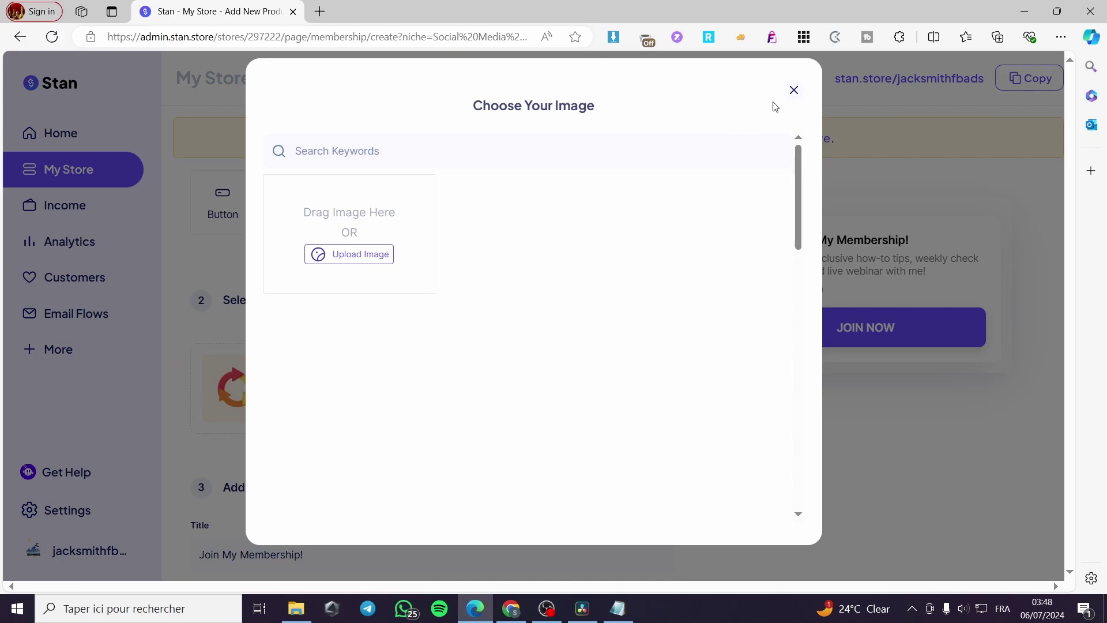
{"action": "left_click", "coordinate": [795, 91]}
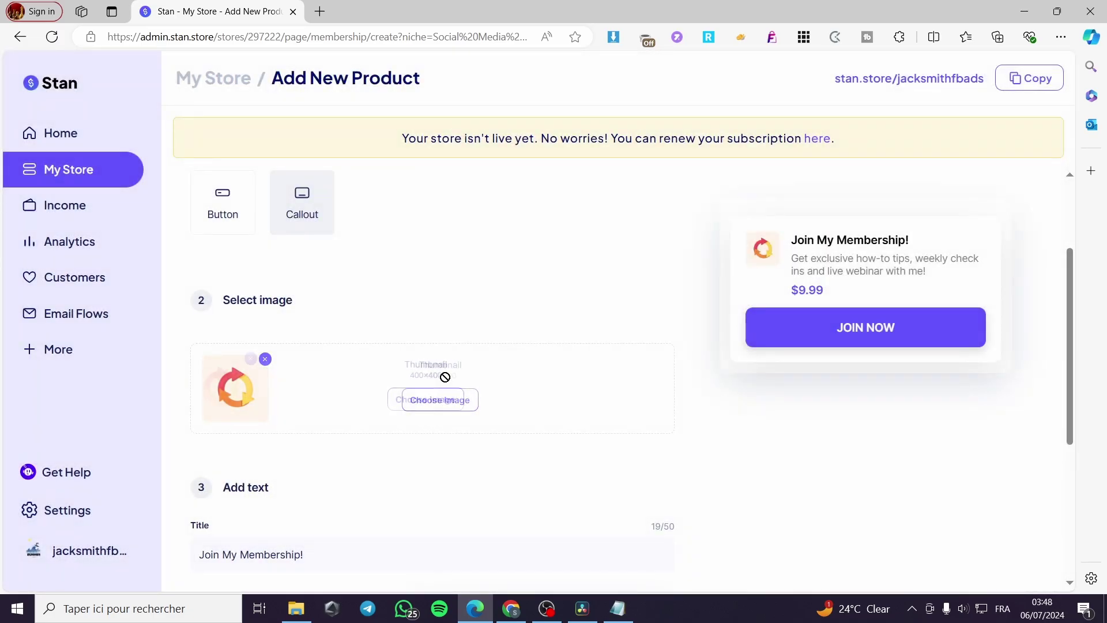
{"action": "left_click_drag", "start_coordinate": [472, 379], "coordinate": [471, 379]}
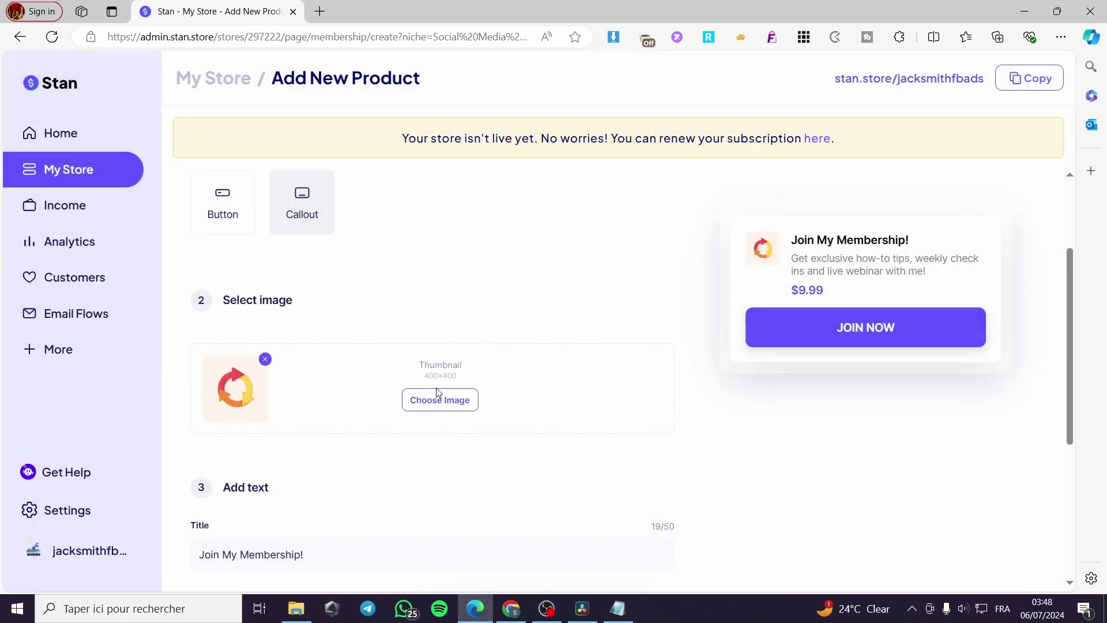
{"action": "left_click", "coordinate": [442, 402]}
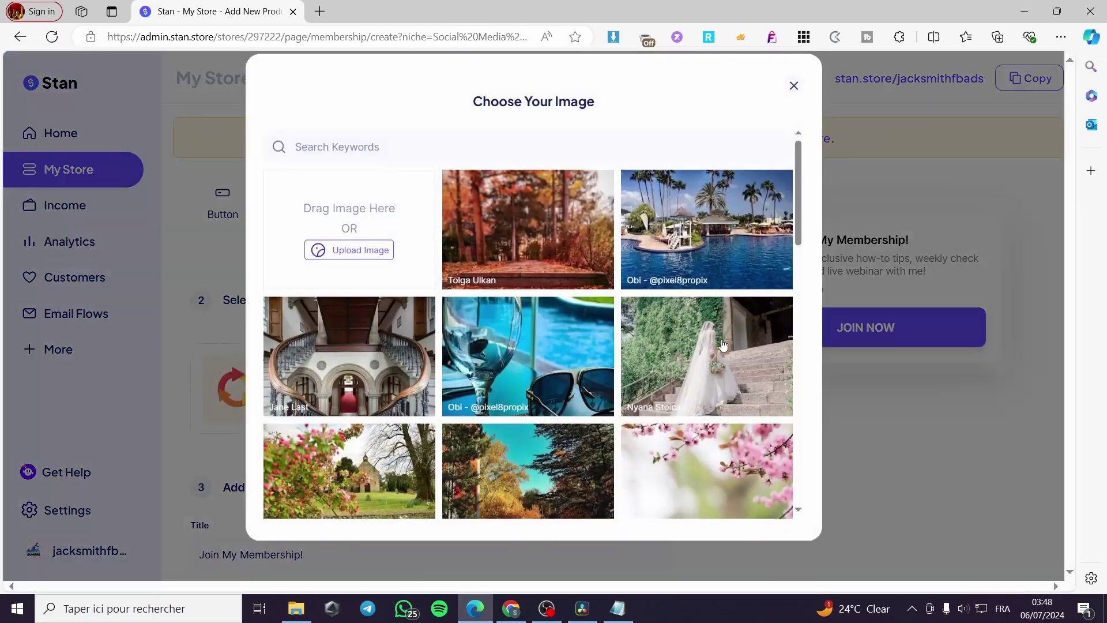
{"action": "left_click", "coordinate": [359, 254]}
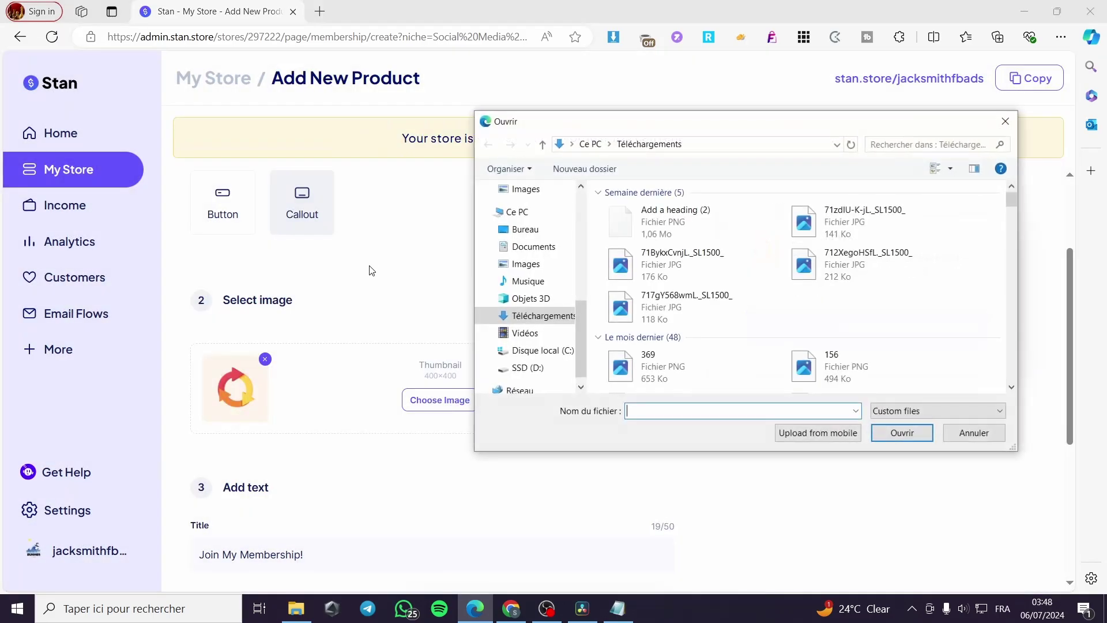
{"action": "scroll", "coordinate": [779, 300], "scroll_direction": "down", "scroll_amount": 2}
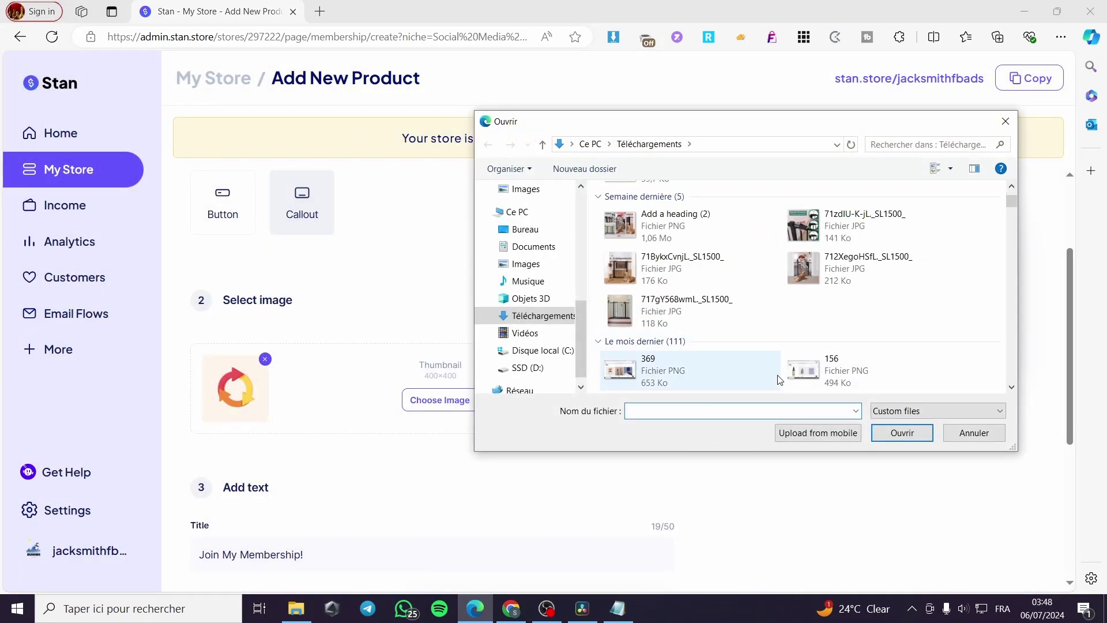
{"action": "scroll", "coordinate": [750, 346], "scroll_direction": "up", "scroll_amount": 2}
{"action": "left_click", "coordinate": [681, 227]}
{"action": "double_click", "coordinate": [681, 228]}
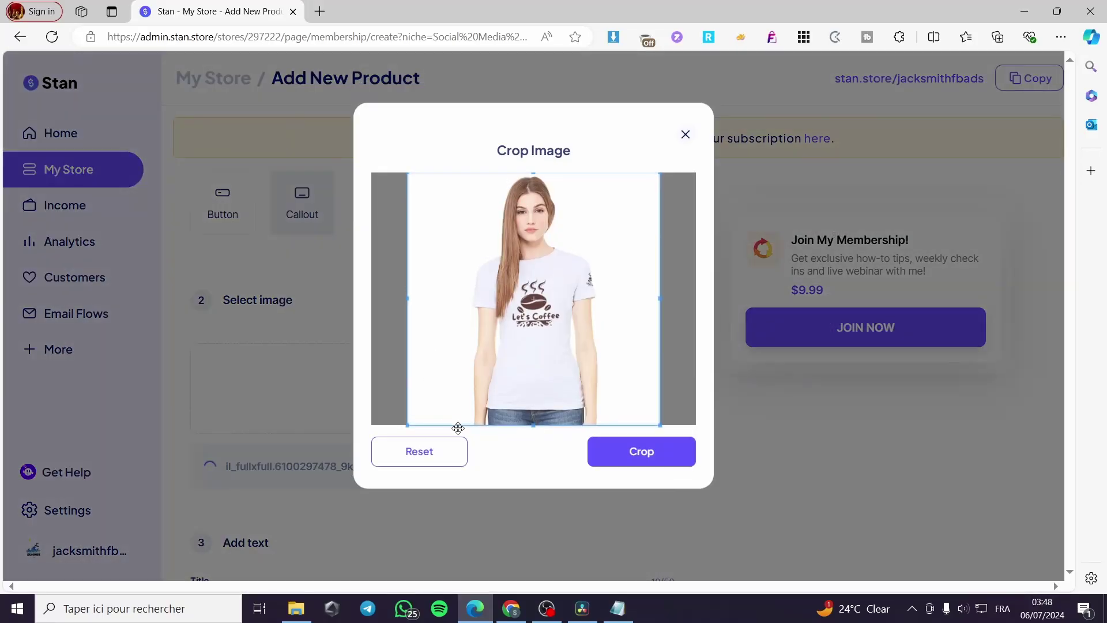
{"action": "left_click", "coordinate": [657, 450]}
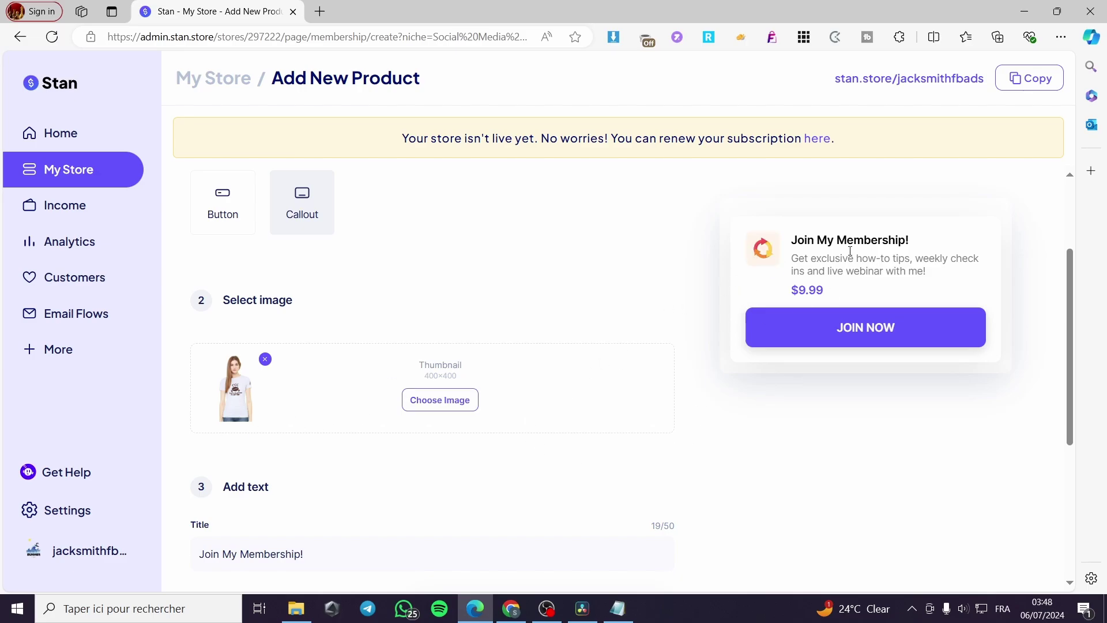
Step: Change the membership's title to "Join My Tshirt membship"
{"action": "scroll", "coordinate": [581, 403], "scroll_direction": "down", "scroll_amount": 3}
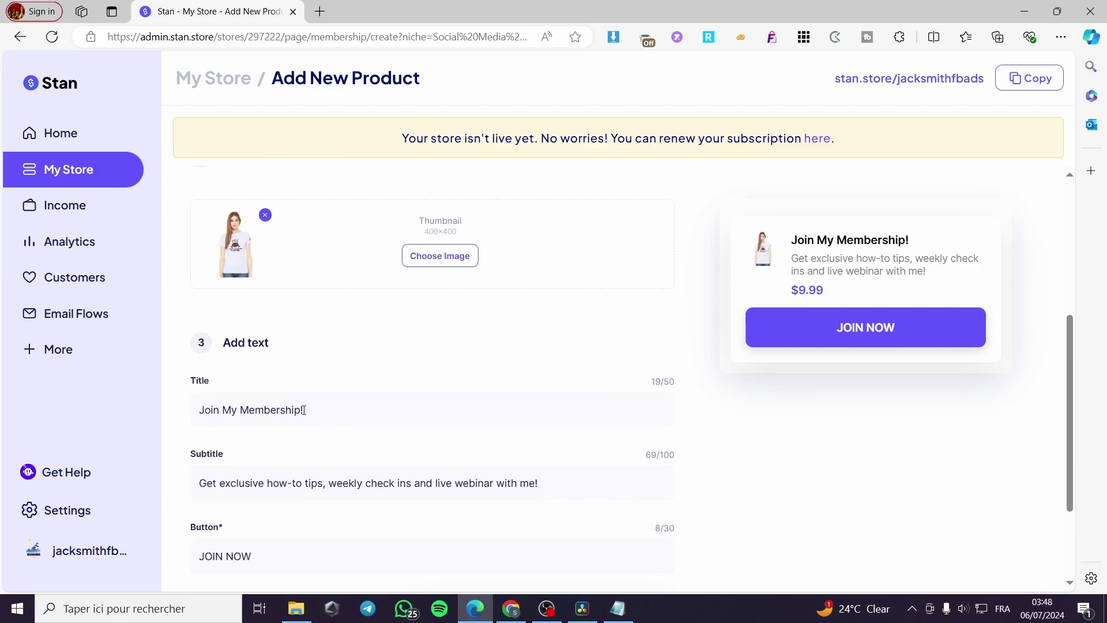
{"action": "left_click_drag", "start_coordinate": [304, 410], "coordinate": [243, 409]}
{"action": "type", "text": "Tshi"}
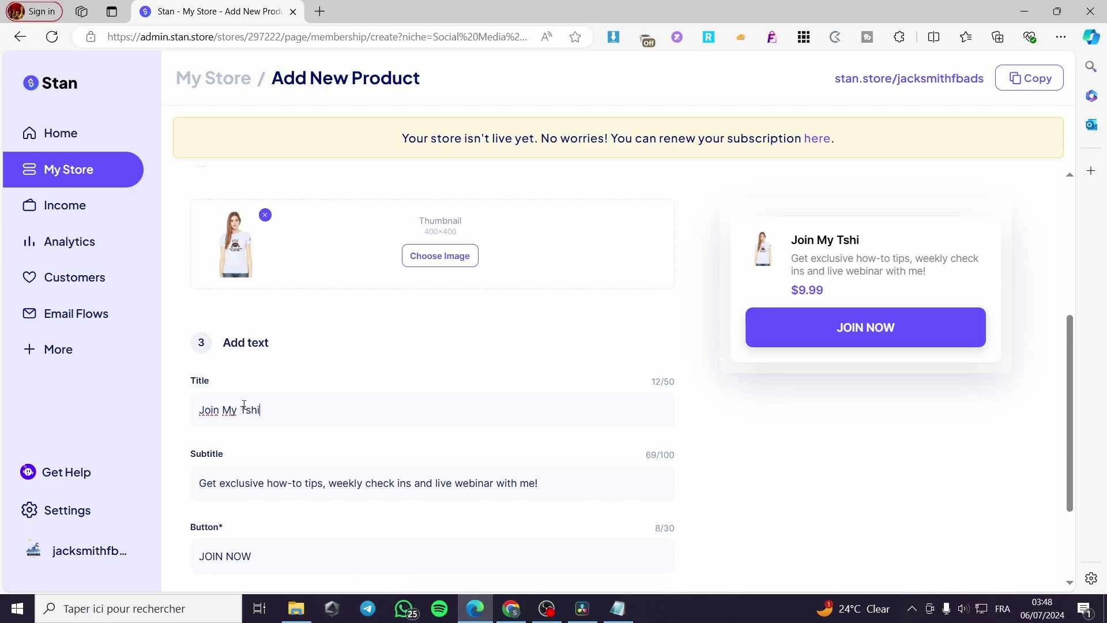
{"action": "type", "text": "rt membship"}
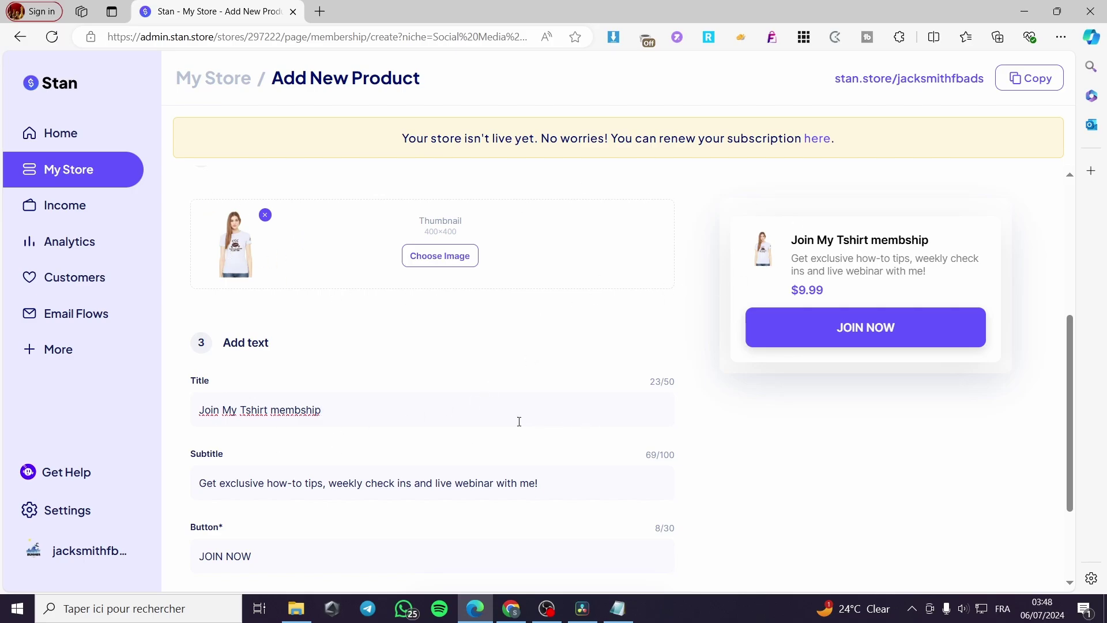
Step: Set the membership's subtitle to "Get a tshirt each month and prepare yourself to the summer" and continue to editing the checkout page
{"action": "scroll", "coordinate": [257, 474], "scroll_direction": "down", "scroll_amount": 2}
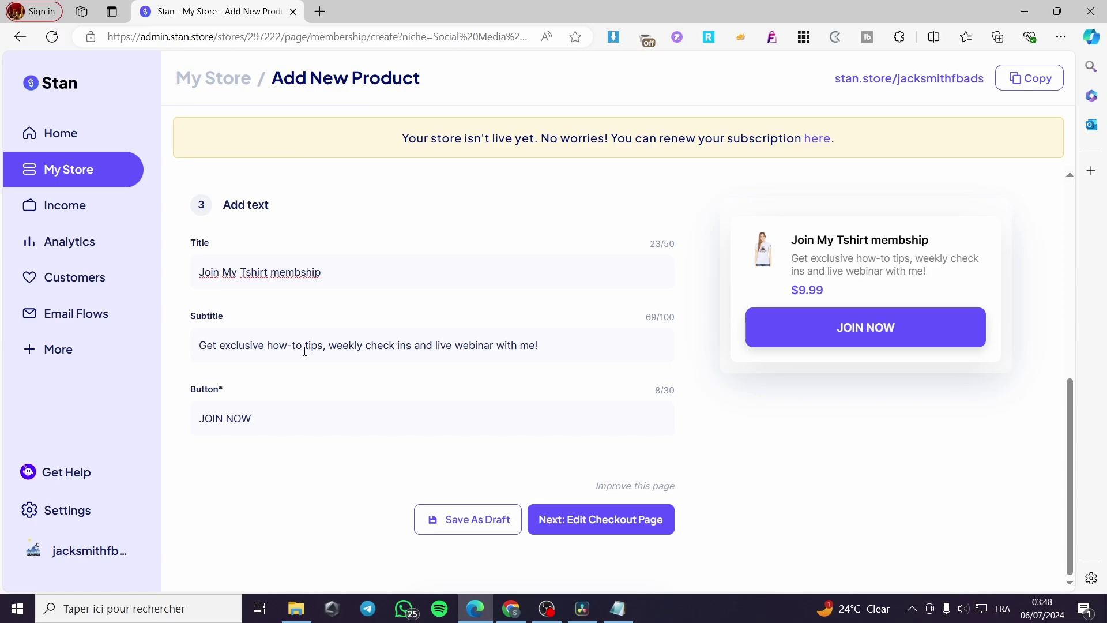
{"action": "left_click_drag", "start_coordinate": [538, 346], "coordinate": [161, 354]}
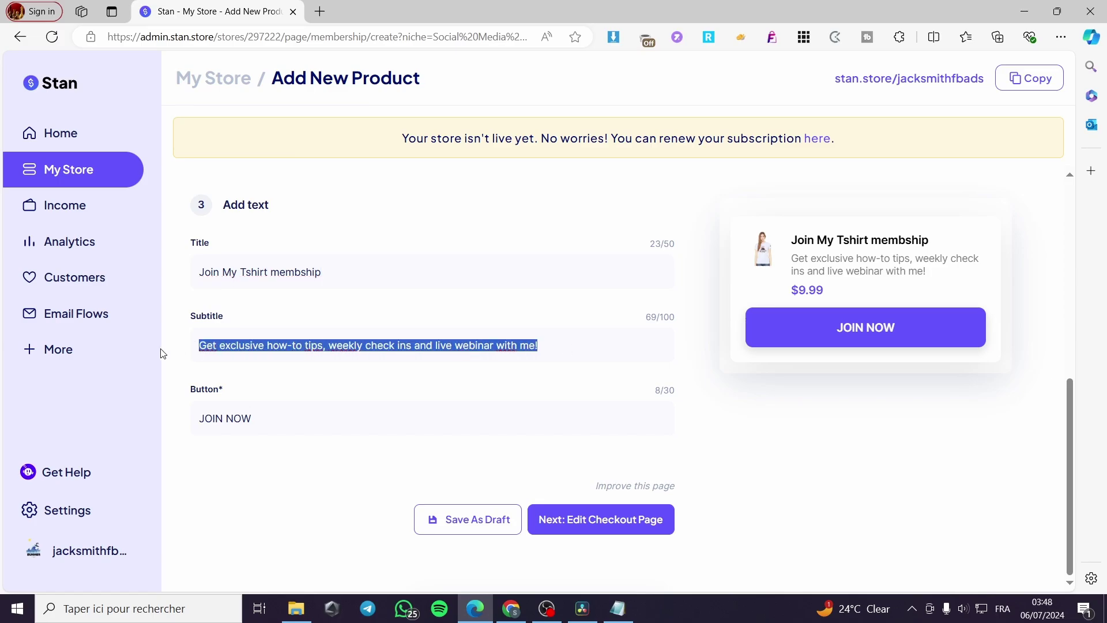
{"action": "key", "text": "BackSpace"}
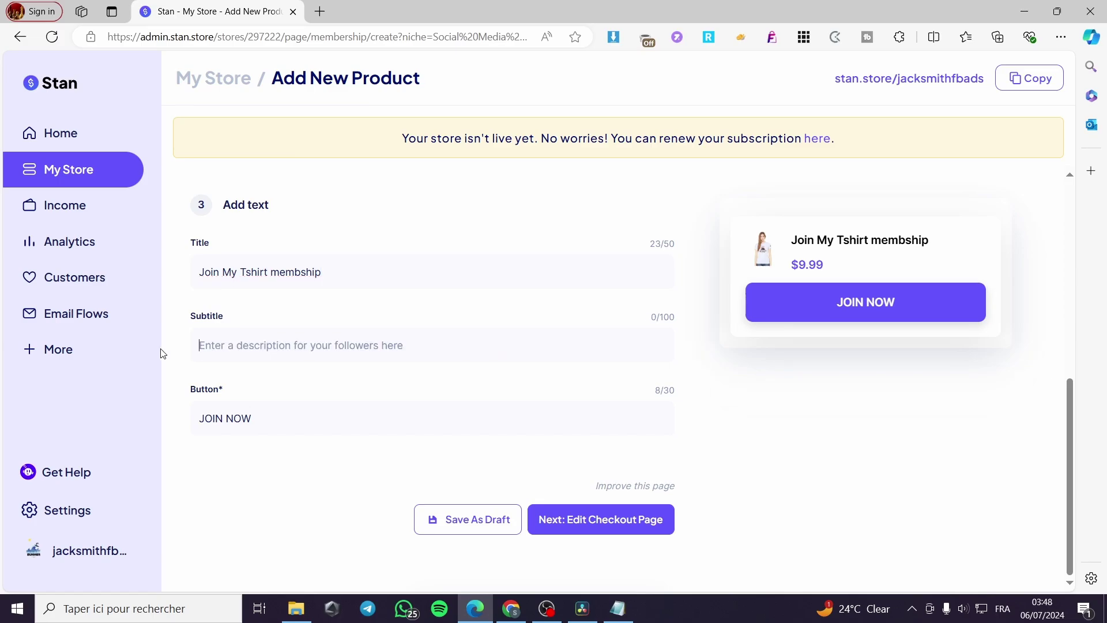
{"action": "type", "text": "Get a"}
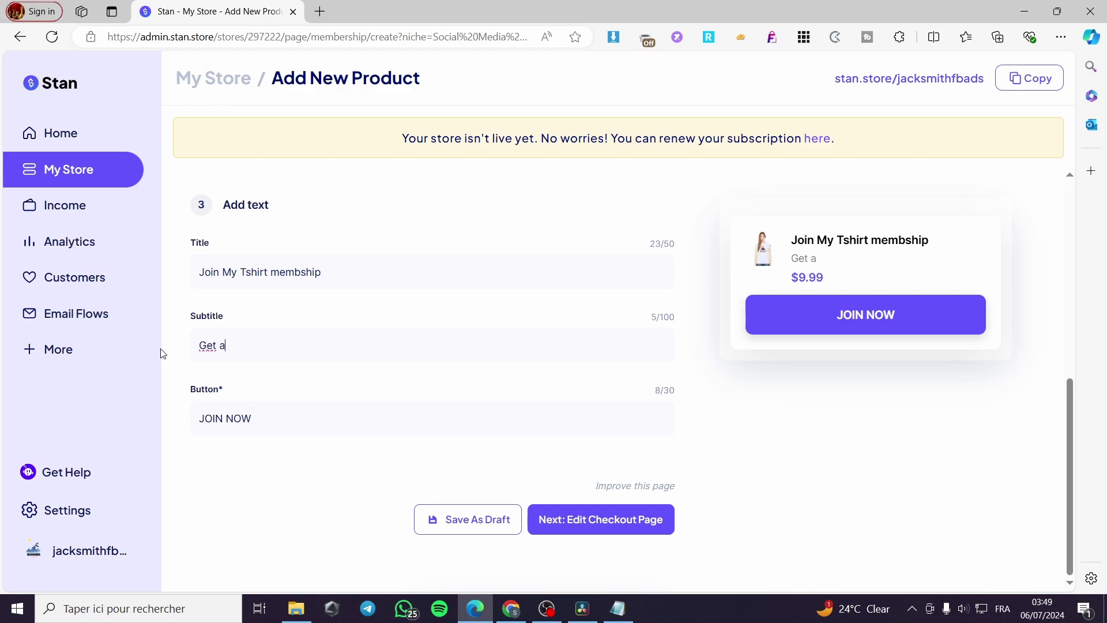
{"action": "type", "text": " tshirt each loth"}
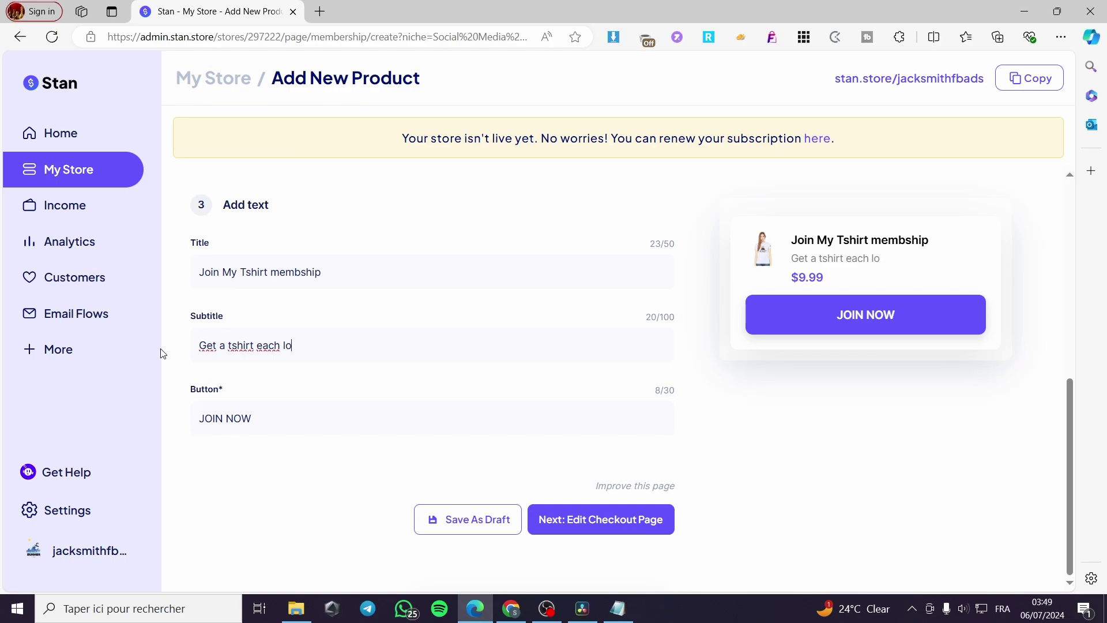
{"action": "key", "text": "BackSpace"}
{"action": "key", "text": "BackSpace"}
{"action": "key", "text": "BackSpace"}
{"action": "type", "text": "mot"}
{"action": "key", "text": "BackSpace"}
{"action": "type", "text": "nth and prepat"}
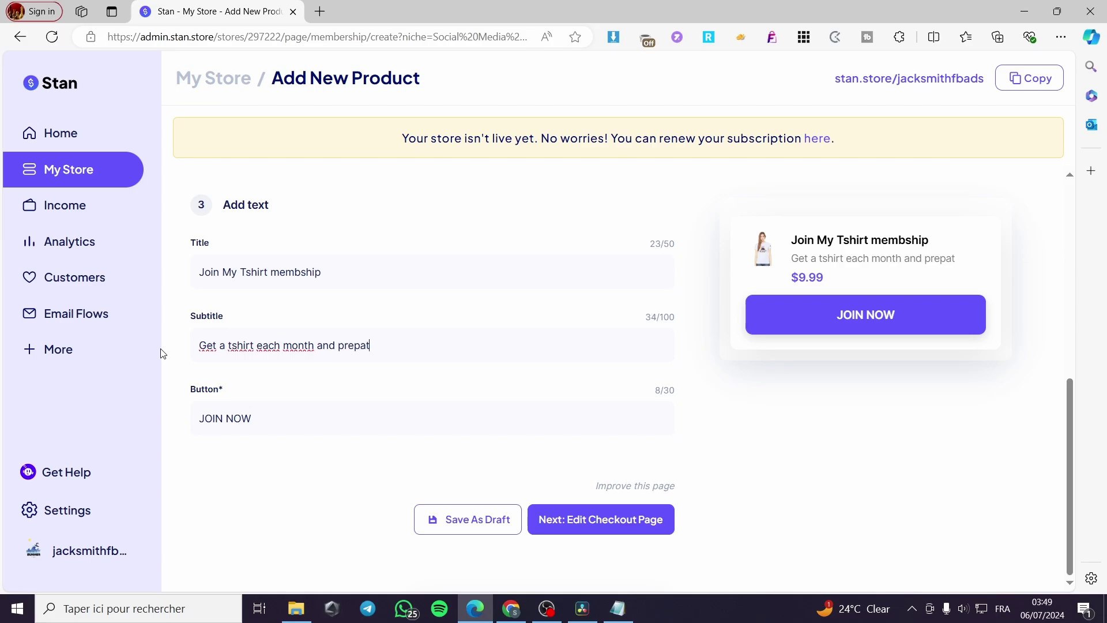
{"action": "key", "text": "BackSpace"}
{"action": "type", "text": "re yourelf"}
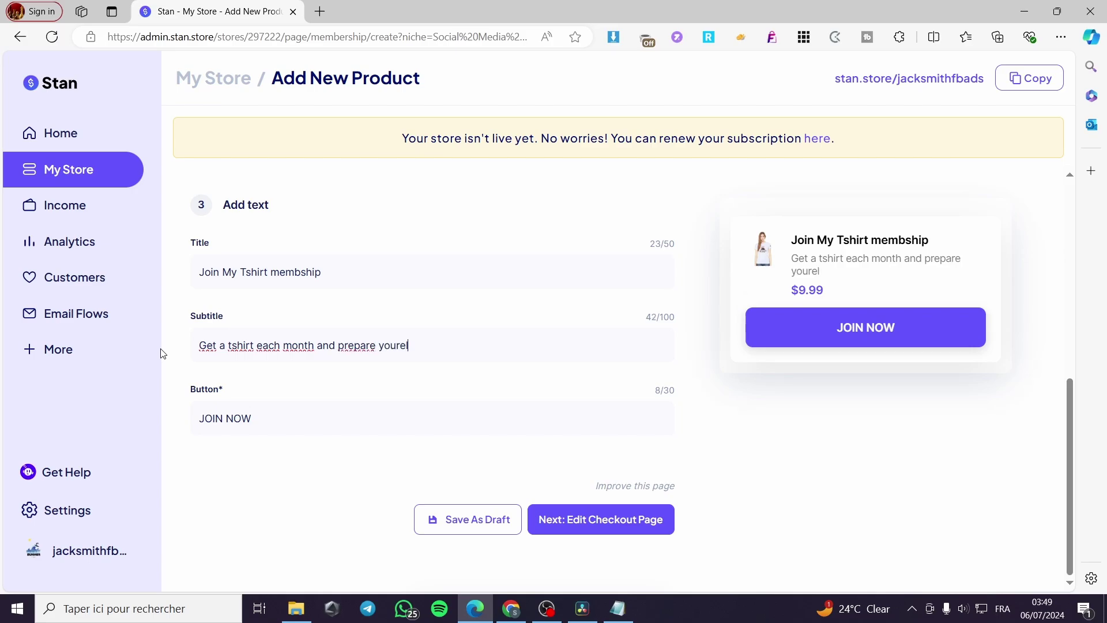
{"action": "key", "text": "BackSpace"}
{"action": "key", "text": "BackSpace"}
{"action": "type", "text": "self to the su"}
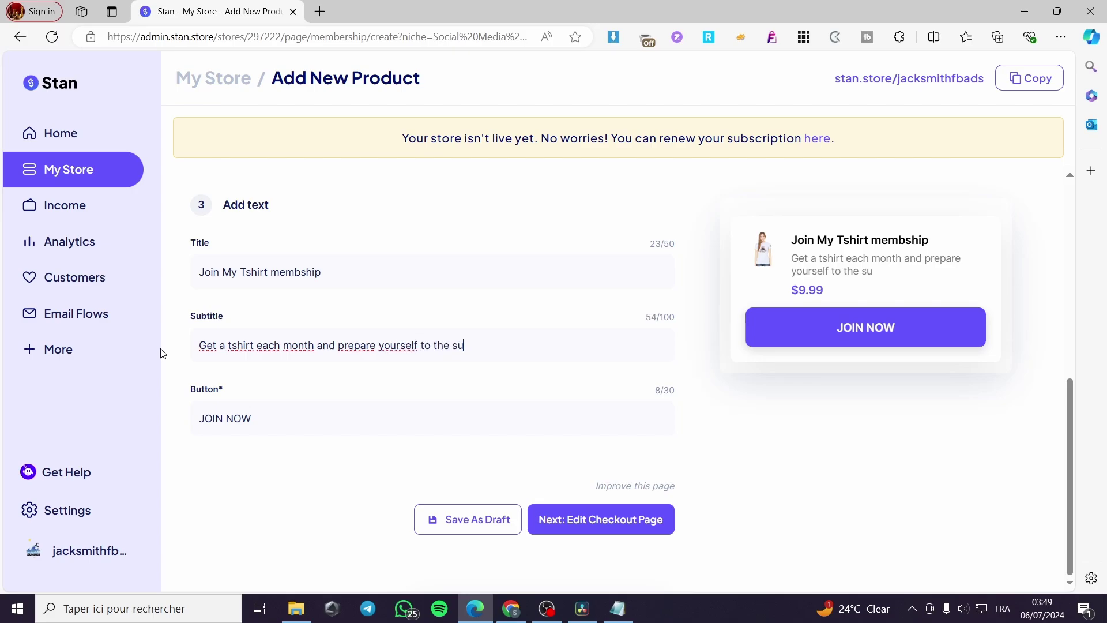
{"action": "type", "text": "mmer"}
{"action": "left_click", "coordinate": [617, 529]}
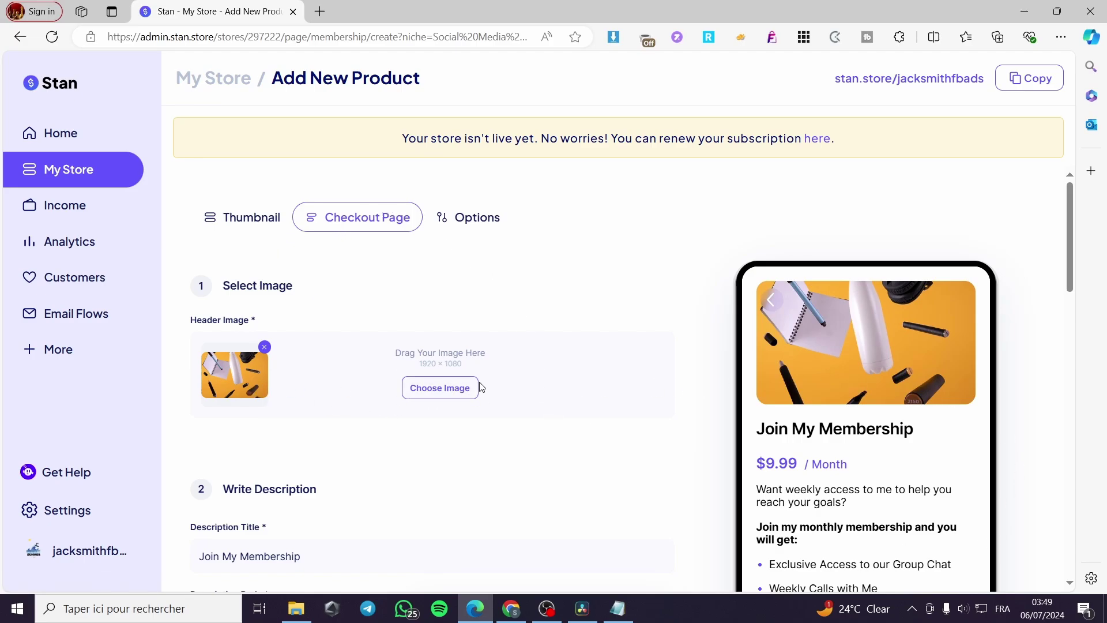
Step: Upload il_fullxfull.6100297478_9kck from the Téléchargements folder as the checkout page's header image, with the crop area moved slightly upward
{"action": "left_click", "coordinate": [455, 391]}
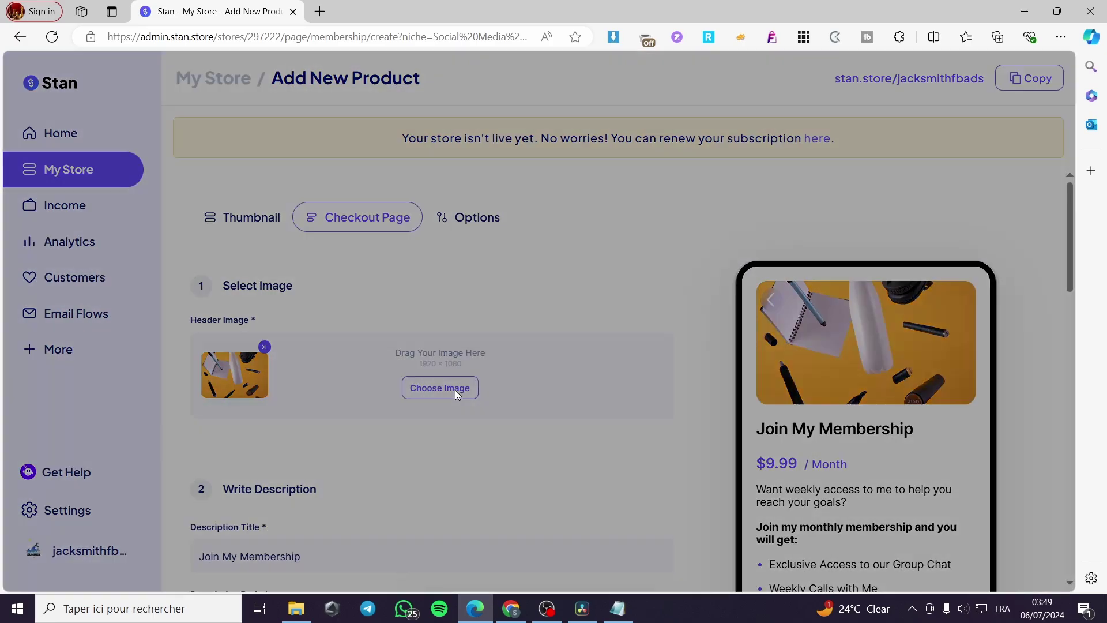
{"action": "left_click", "coordinate": [349, 255]}
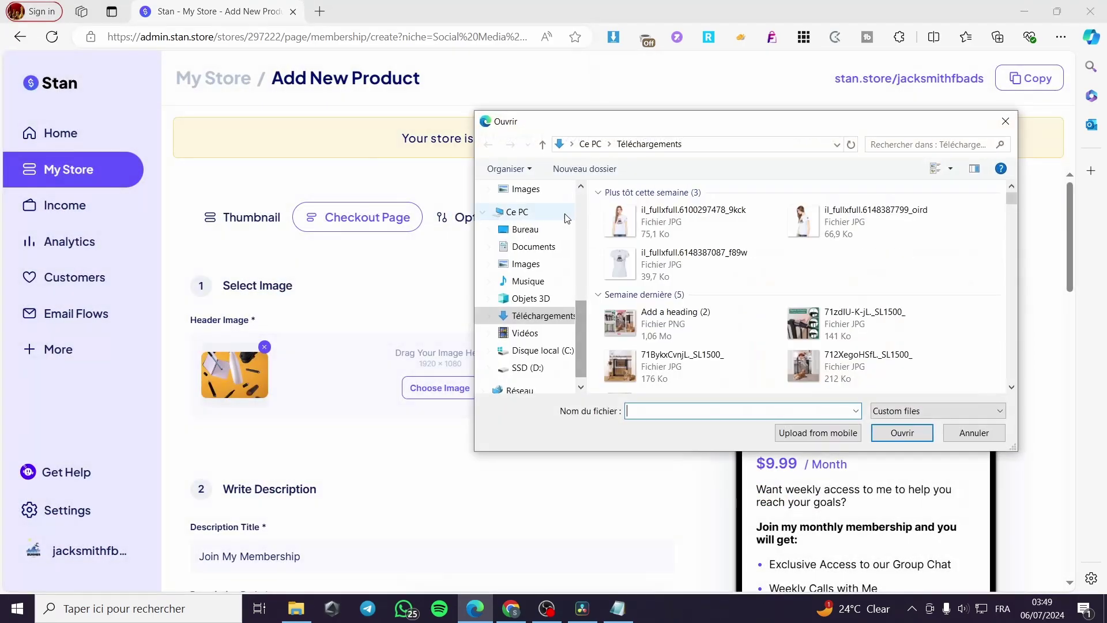
{"action": "left_click", "coordinate": [743, 237]}
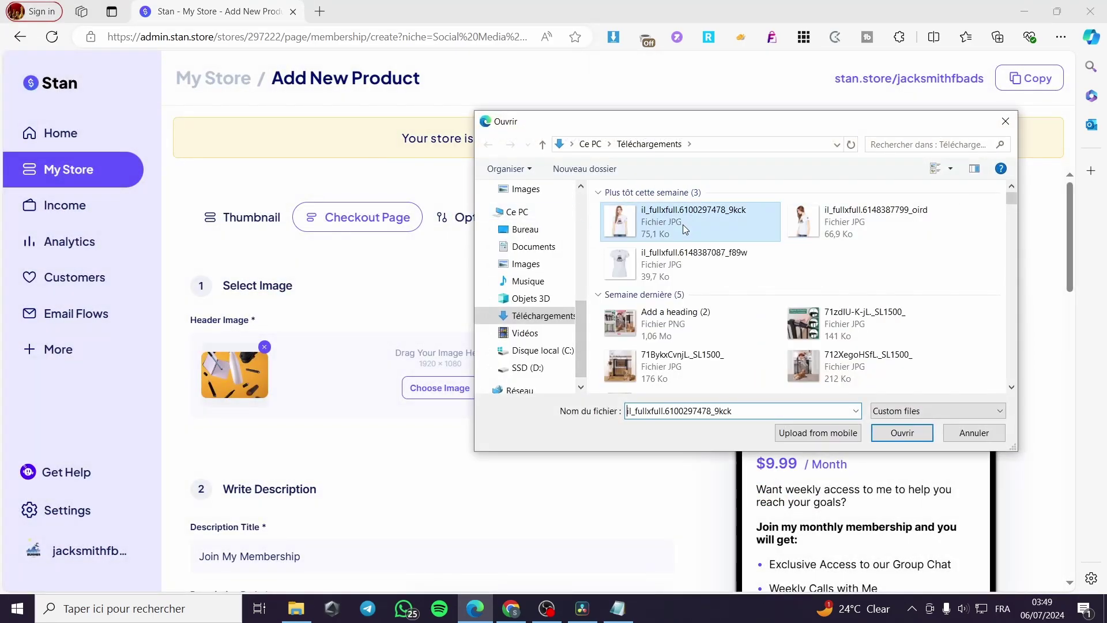
{"action": "left_click", "coordinate": [924, 440]}
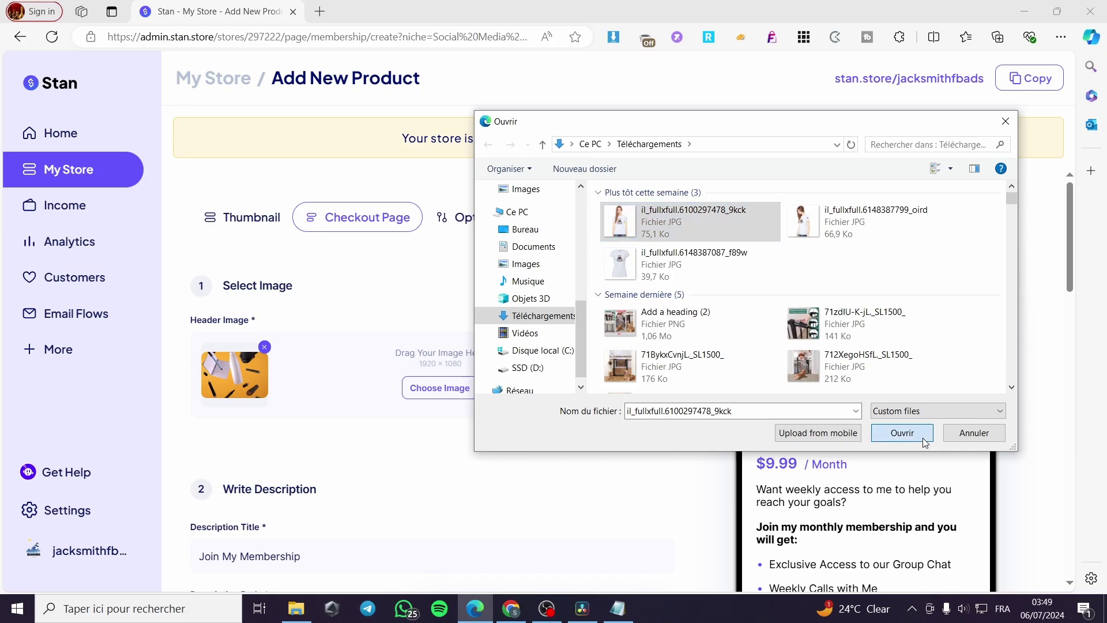
{"action": "left_click_drag", "start_coordinate": [566, 296], "coordinate": [565, 269]}
{"action": "left_click", "coordinate": [641, 451]}
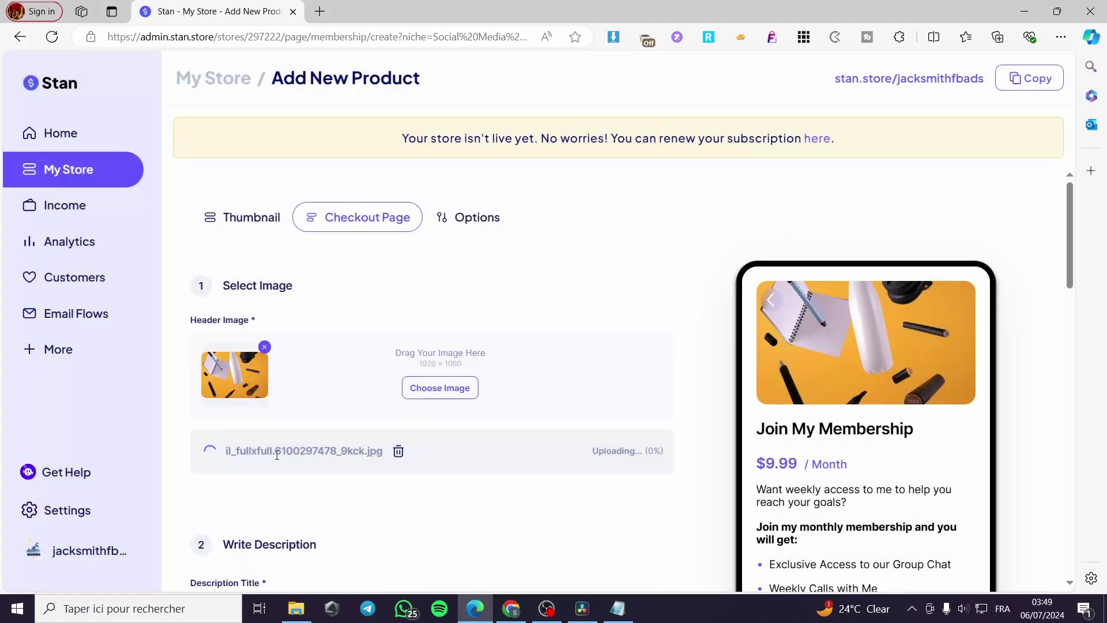
Step: Change the checkout page's bottom title to "Join Now"
{"action": "scroll", "coordinate": [507, 496], "scroll_direction": "down", "scroll_amount": 4}
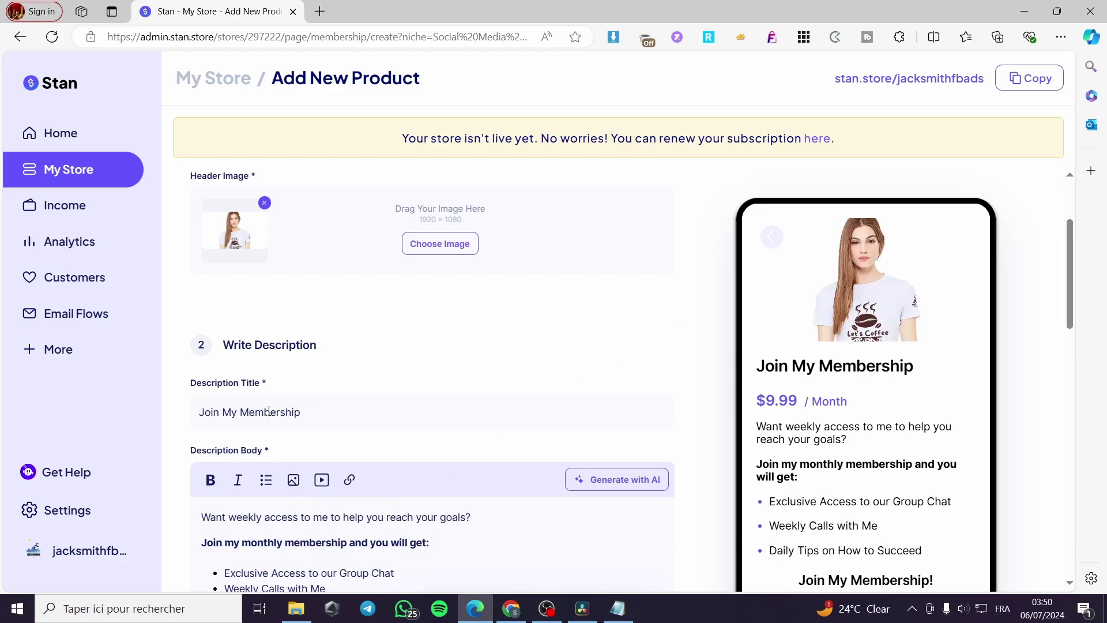
{"action": "scroll", "coordinate": [423, 536], "scroll_direction": "down", "scroll_amount": 2}
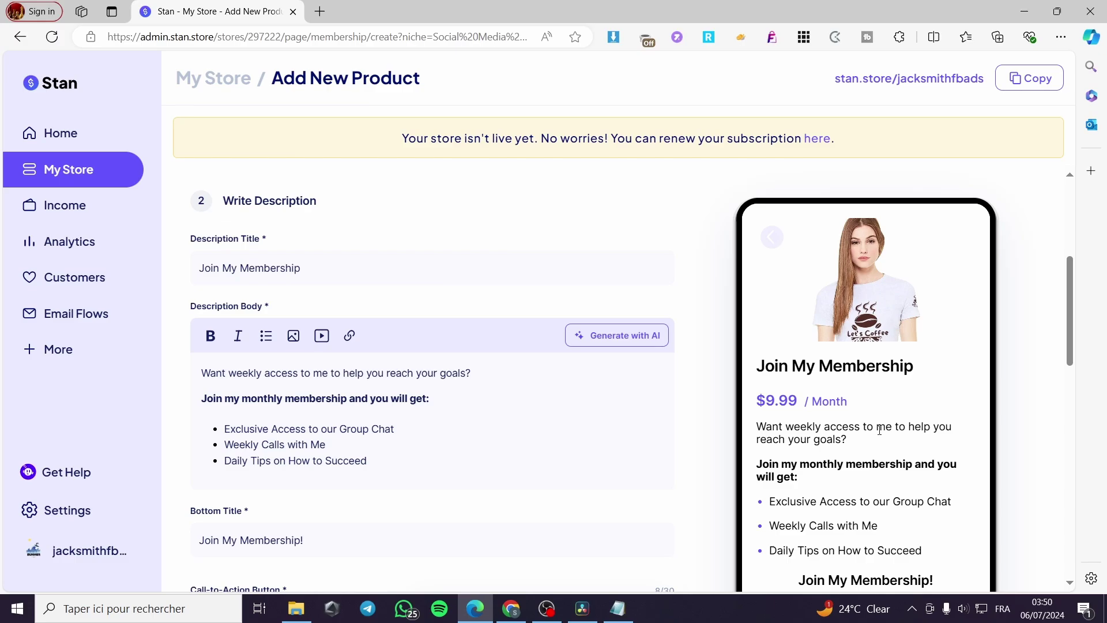
{"action": "scroll", "coordinate": [271, 442], "scroll_direction": "down", "scroll_amount": 2}
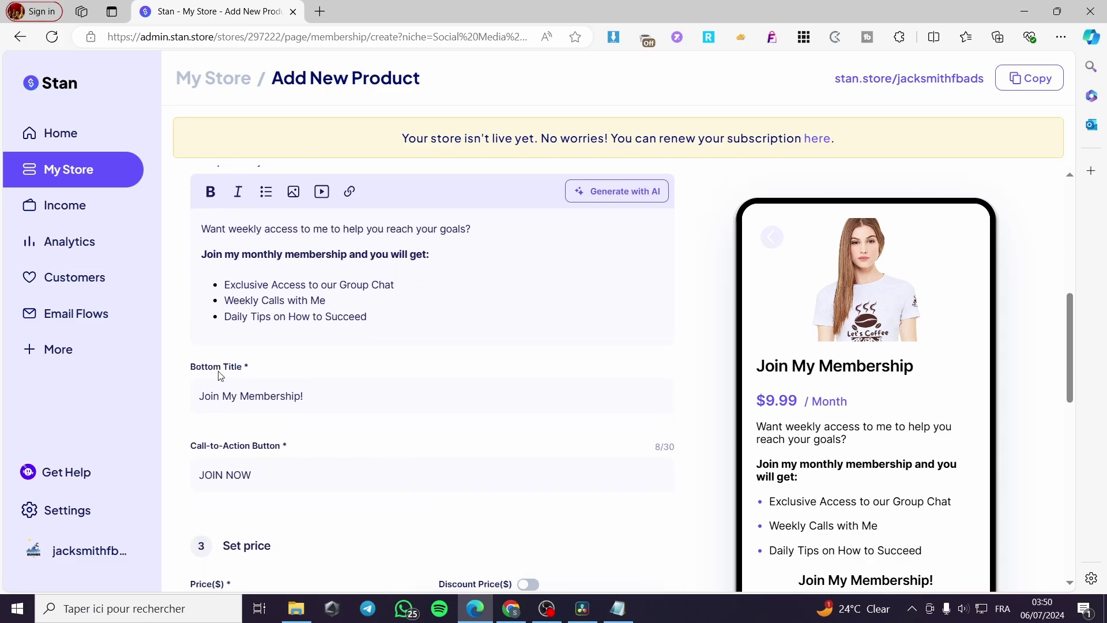
{"action": "scroll", "coordinate": [885, 416], "scroll_direction": "down", "scroll_amount": 2}
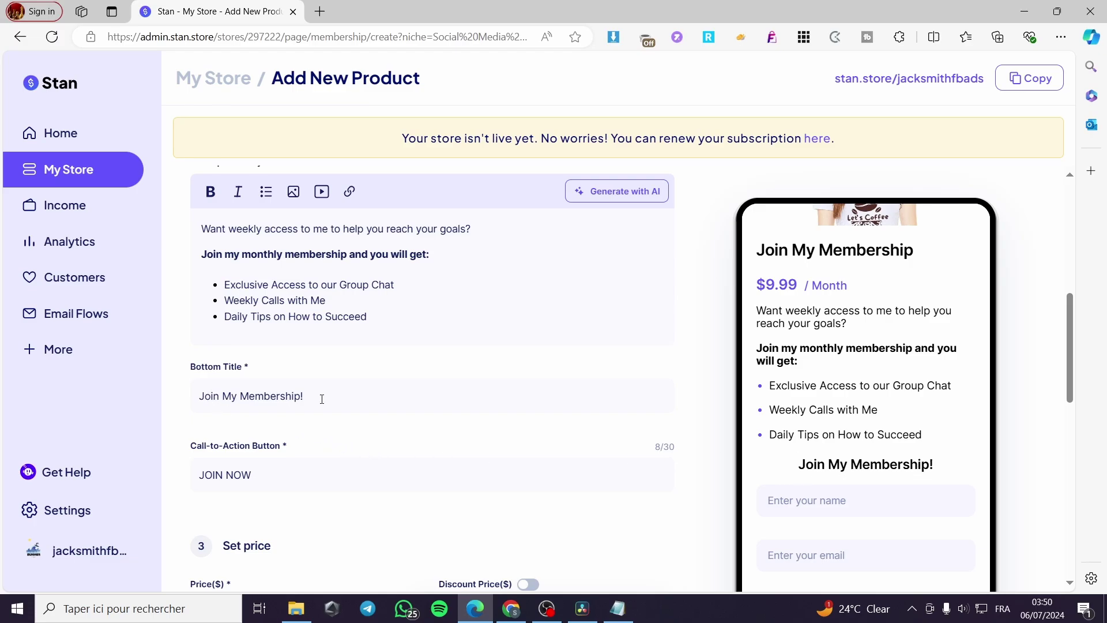
{"action": "left_click_drag", "start_coordinate": [309, 396], "coordinate": [226, 397]}
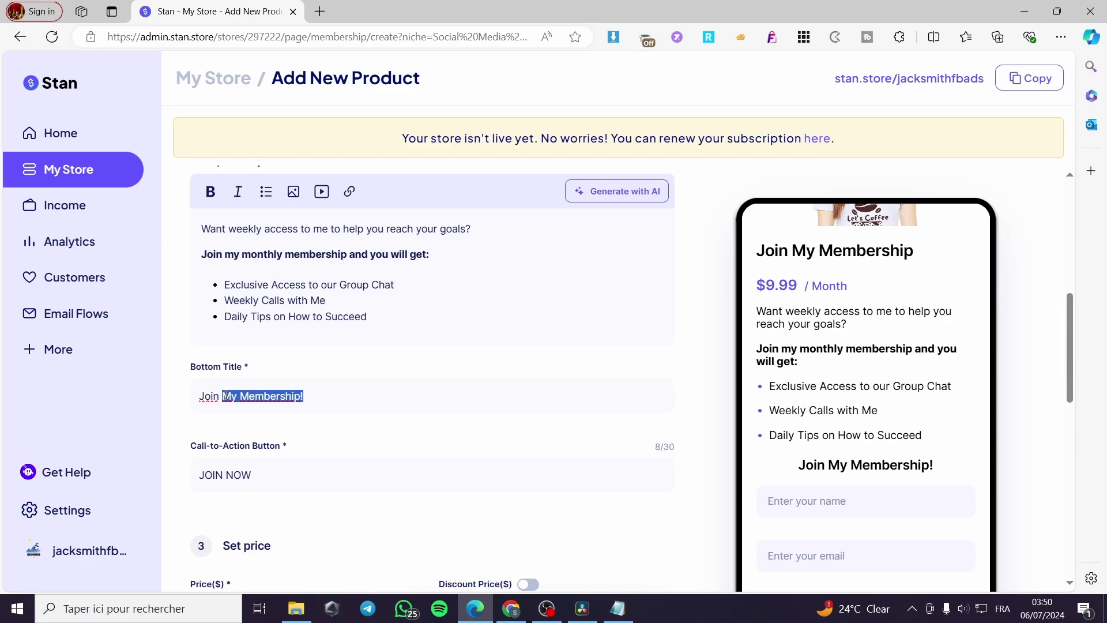
{"action": "type", "text": "Now"}
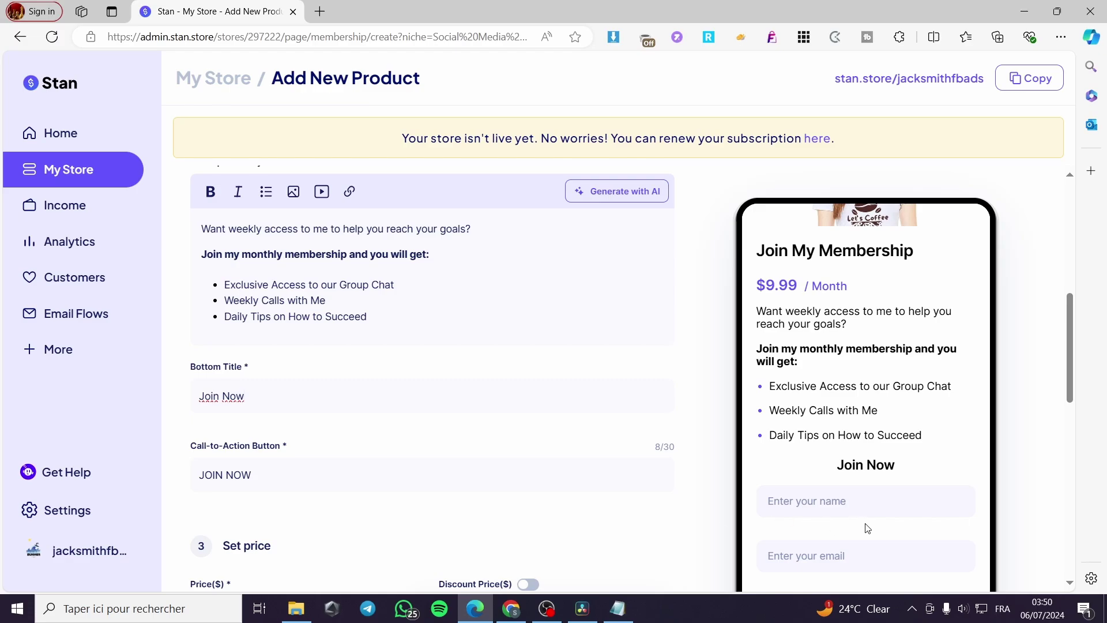
Step: Set the membership's price to $19.99 and keep its recurring billing cycle on Monthly
{"action": "scroll", "coordinate": [957, 533], "scroll_direction": "down", "scroll_amount": 4}
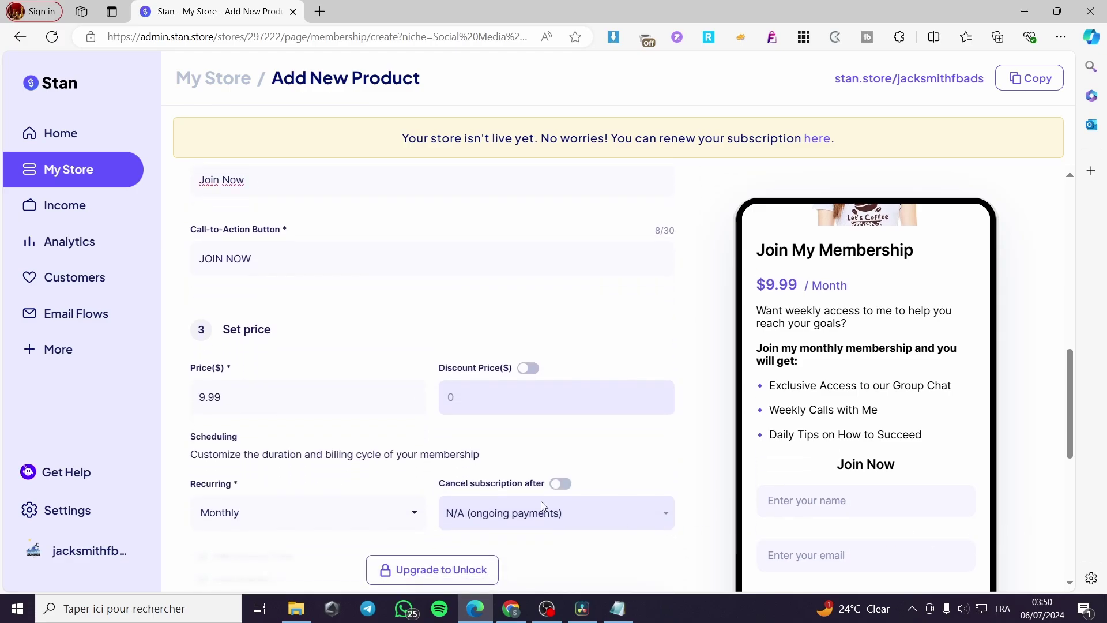
{"action": "scroll", "coordinate": [336, 410], "scroll_direction": "up", "scroll_amount": 3}
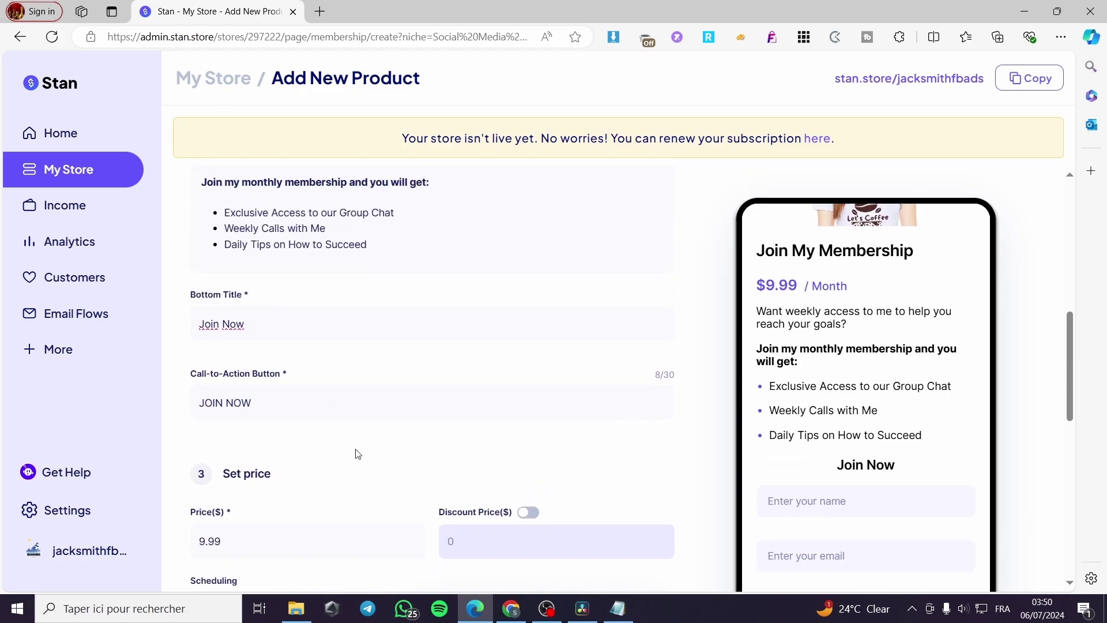
{"action": "scroll", "coordinate": [250, 521], "scroll_direction": "down", "scroll_amount": 4}
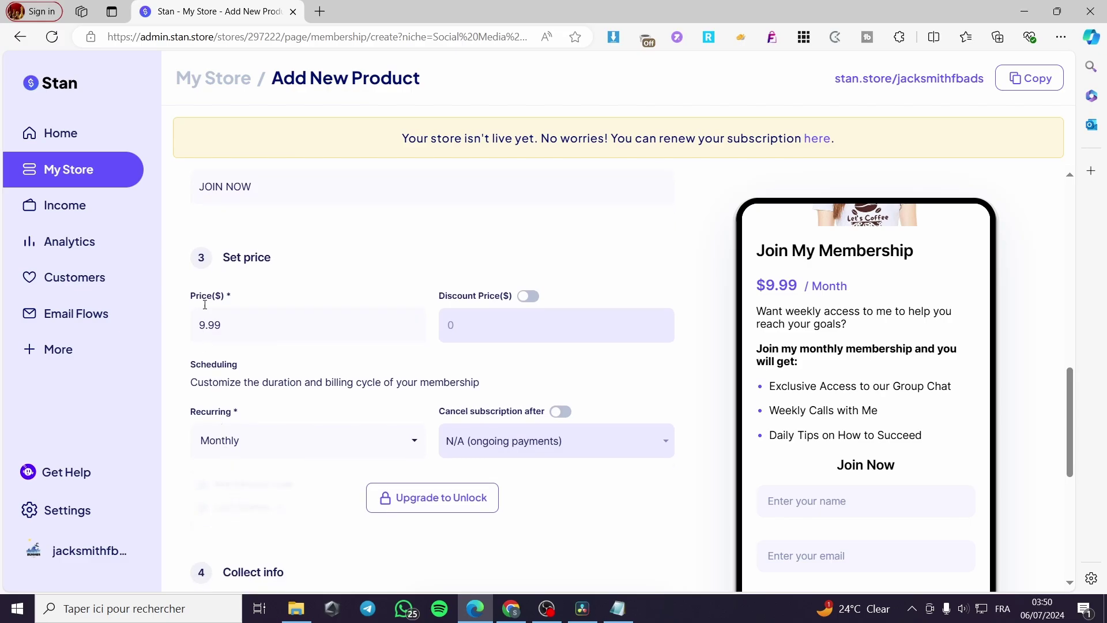
{"action": "left_click_drag", "start_coordinate": [232, 325], "coordinate": [186, 330]}
{"action": "type", "text": "19.99"}
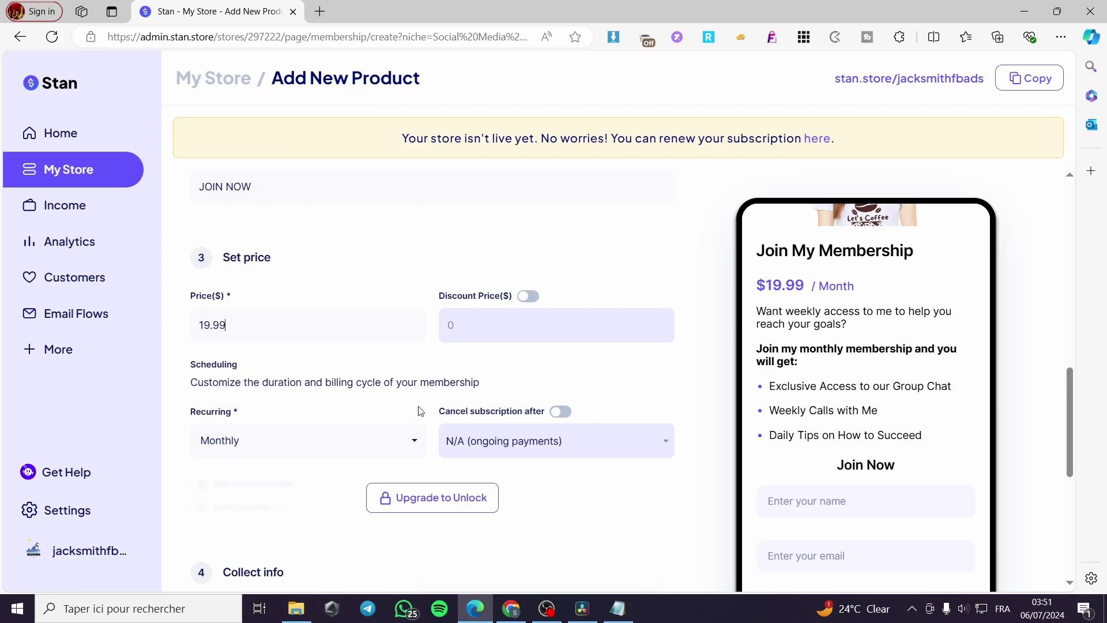
{"action": "left_click", "coordinate": [399, 447]}
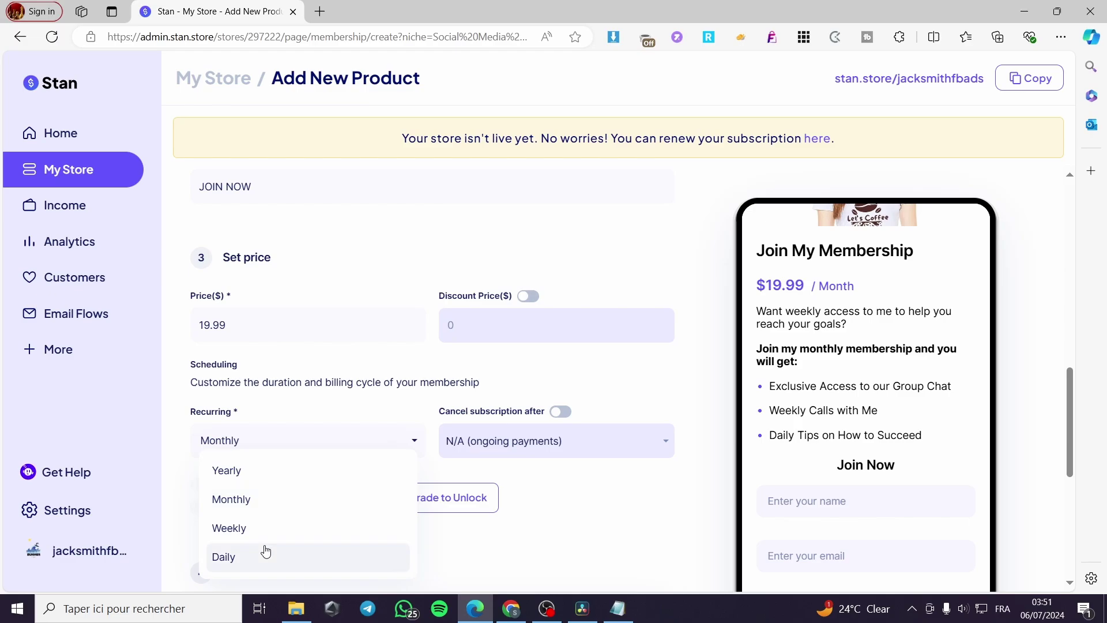
{"action": "left_click", "coordinate": [286, 510]}
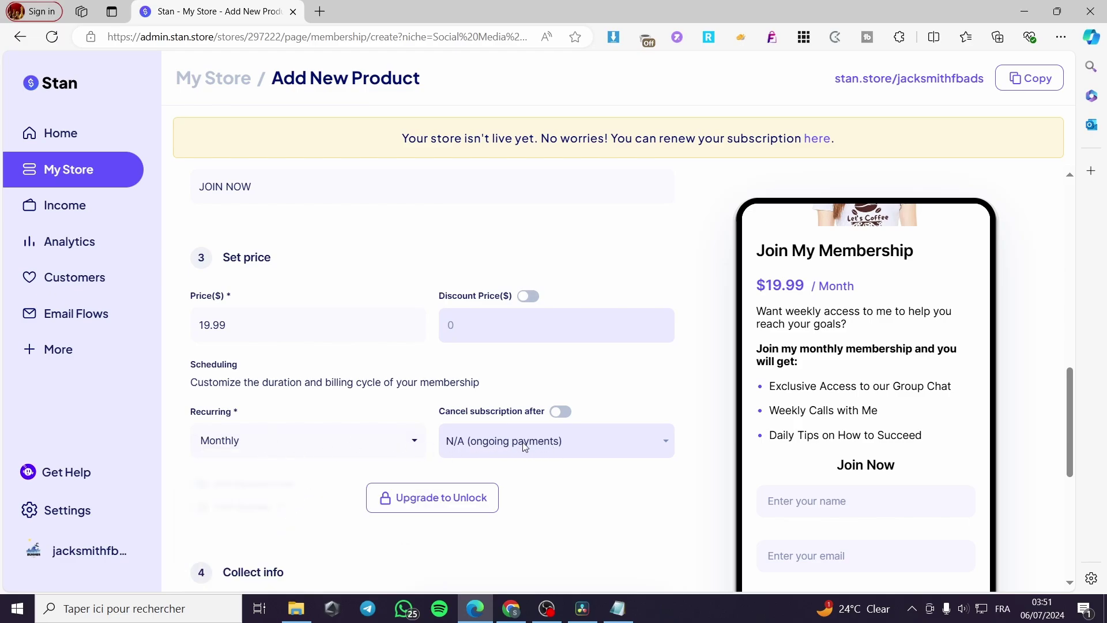
Step: Review the customer information fields collected at checkout and the types of field that can be added
{"action": "scroll", "coordinate": [524, 446], "scroll_direction": "down", "scroll_amount": 3}
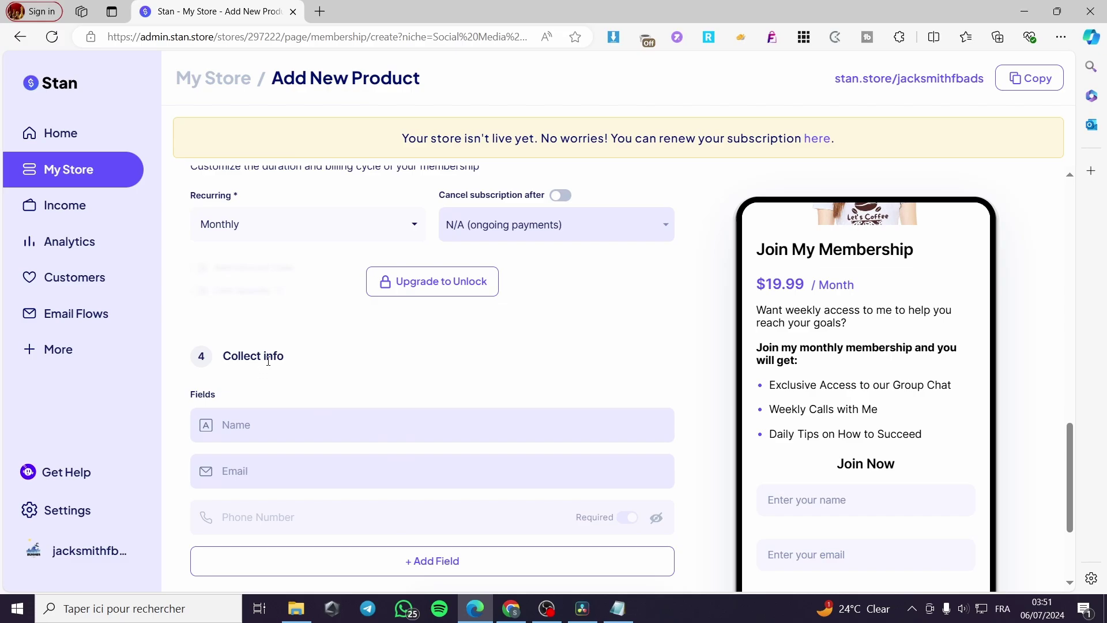
{"action": "scroll", "coordinate": [268, 361], "scroll_direction": "down", "scroll_amount": 2}
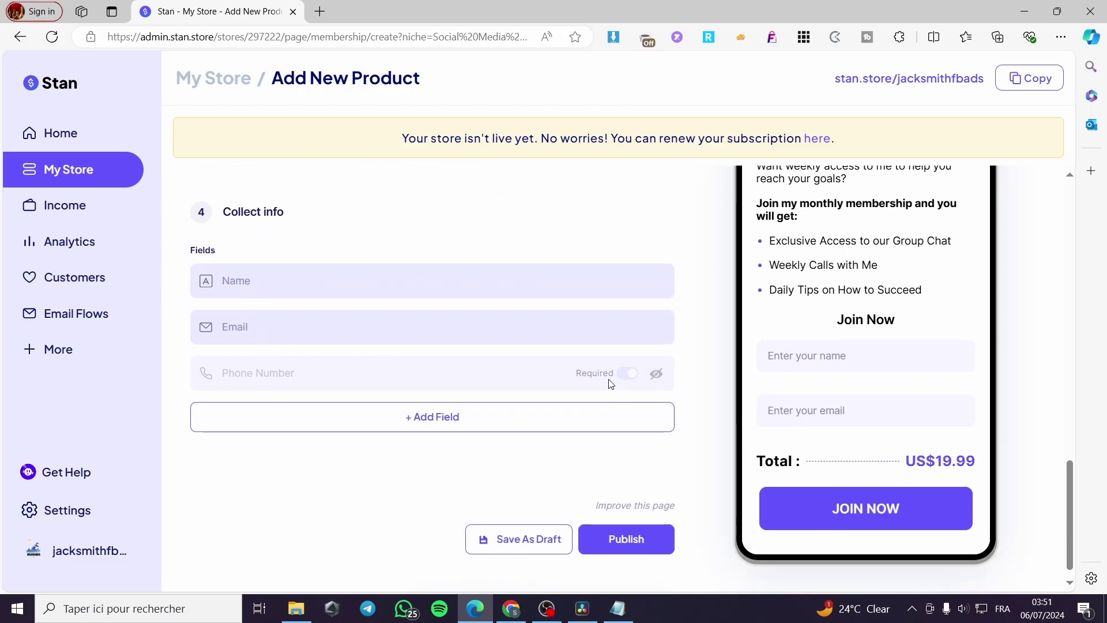
{"action": "left_click", "coordinate": [427, 421]}
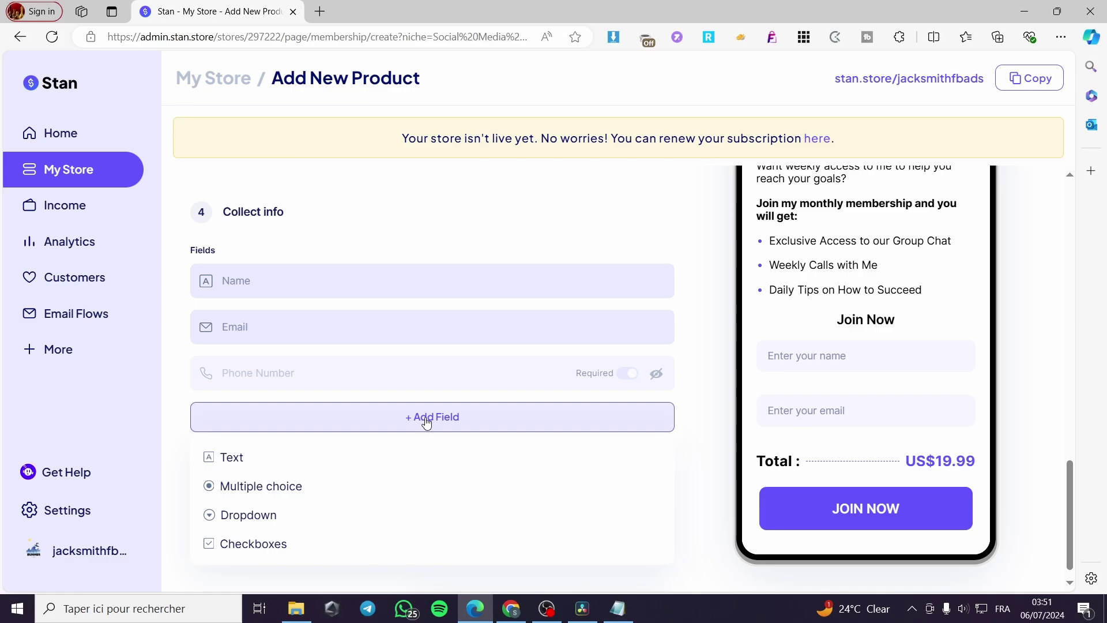
{"action": "left_click", "coordinate": [203, 410]}
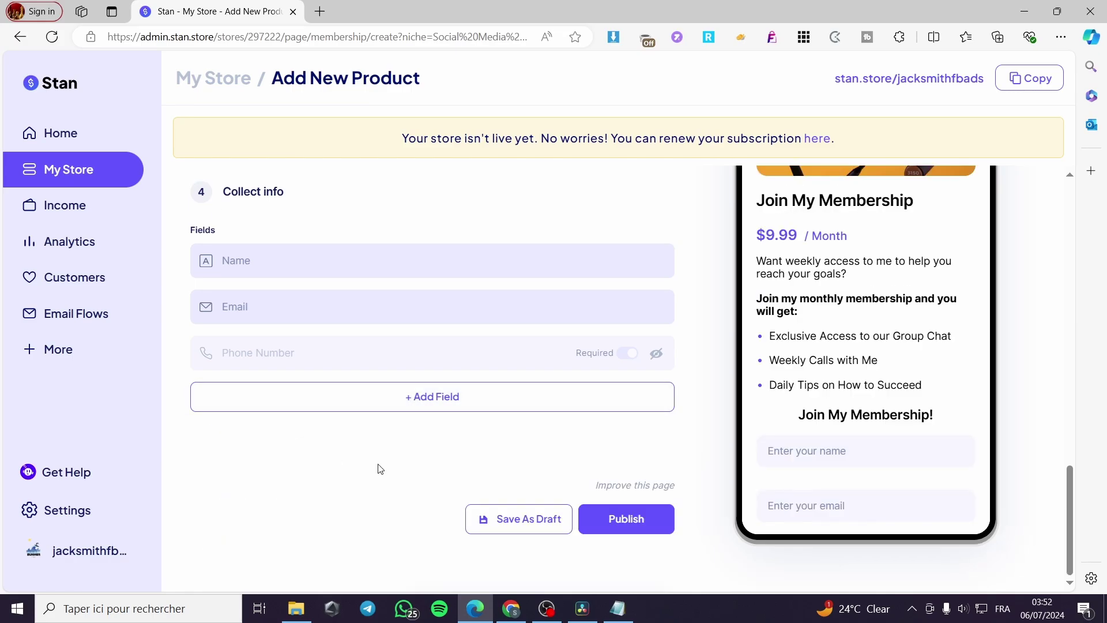
Step: Replace the checkout page's header image with il_fullxfull.6148387087_f89w from the Téléchargements folder, moving the crop area upward to the shirt's top
{"action": "scroll", "coordinate": [378, 470], "scroll_direction": "up", "scroll_amount": 10}
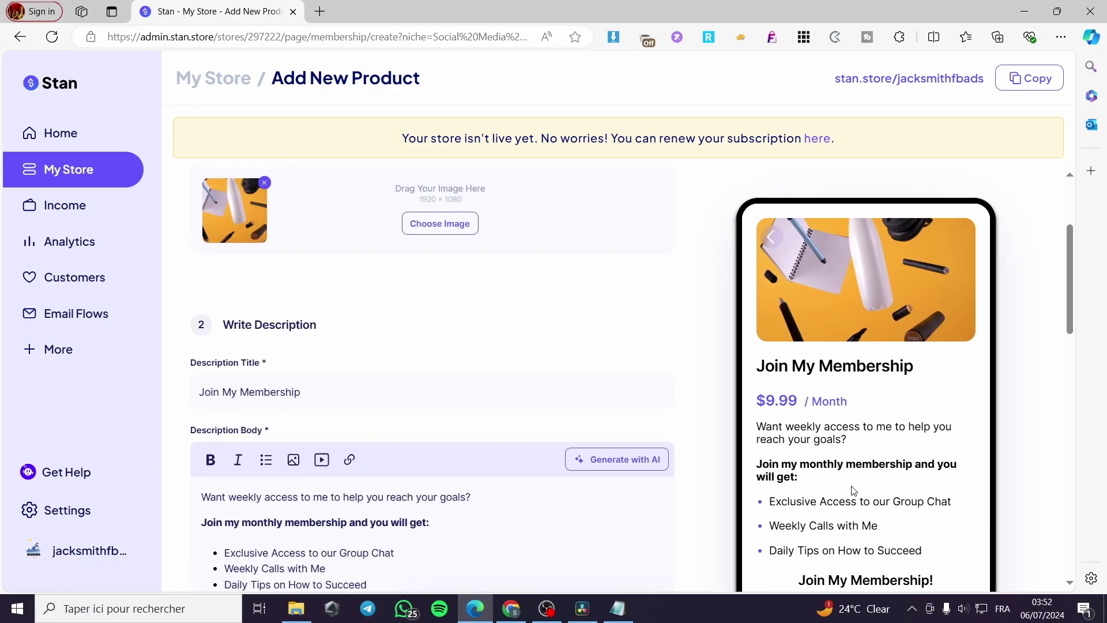
{"action": "scroll", "coordinate": [949, 404], "scroll_direction": "up", "scroll_amount": 2}
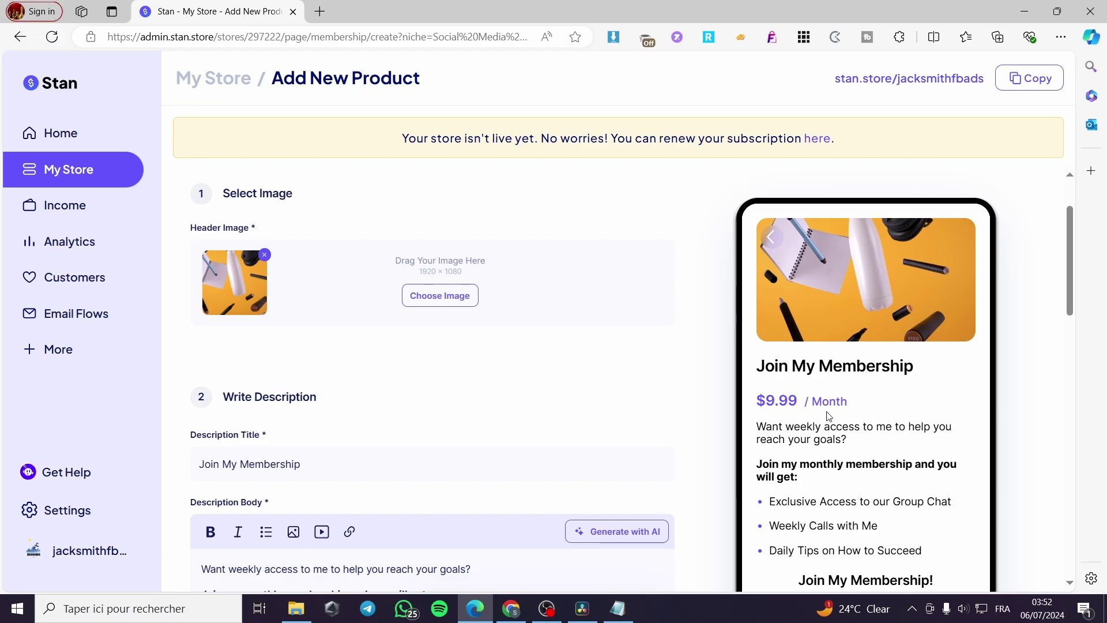
{"action": "left_click", "coordinate": [449, 302]}
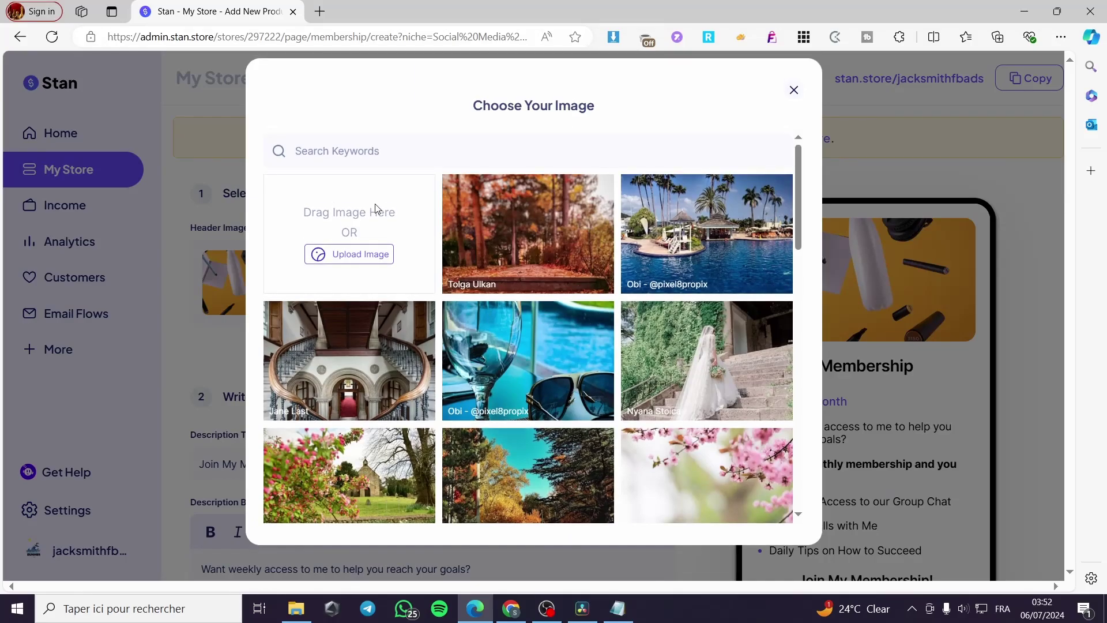
{"action": "left_click", "coordinate": [372, 249]}
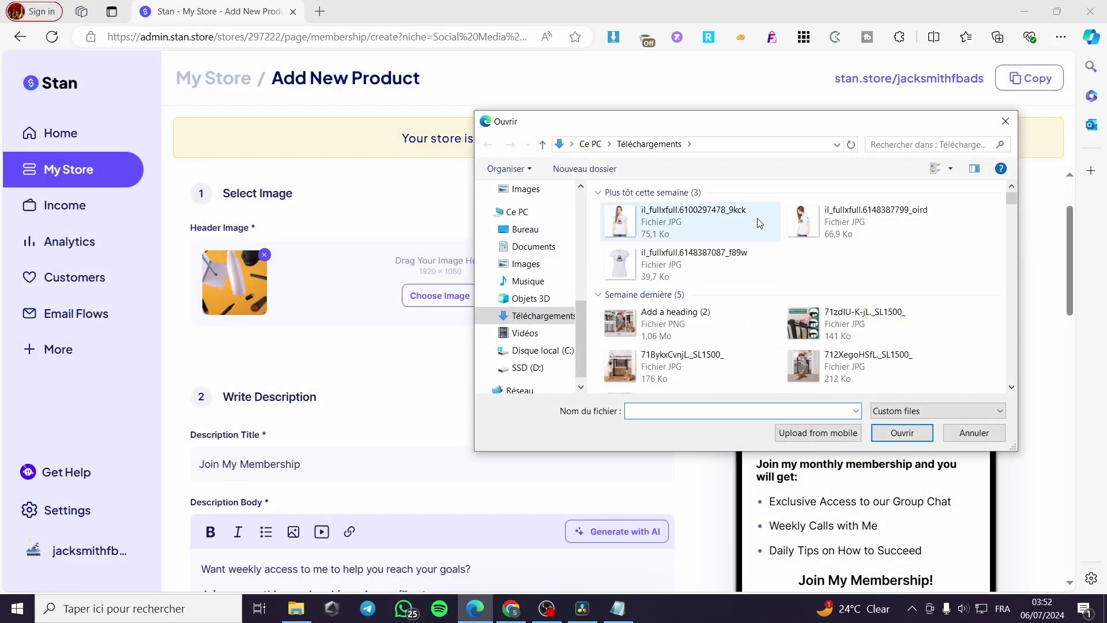
{"action": "double_click", "coordinate": [685, 257]}
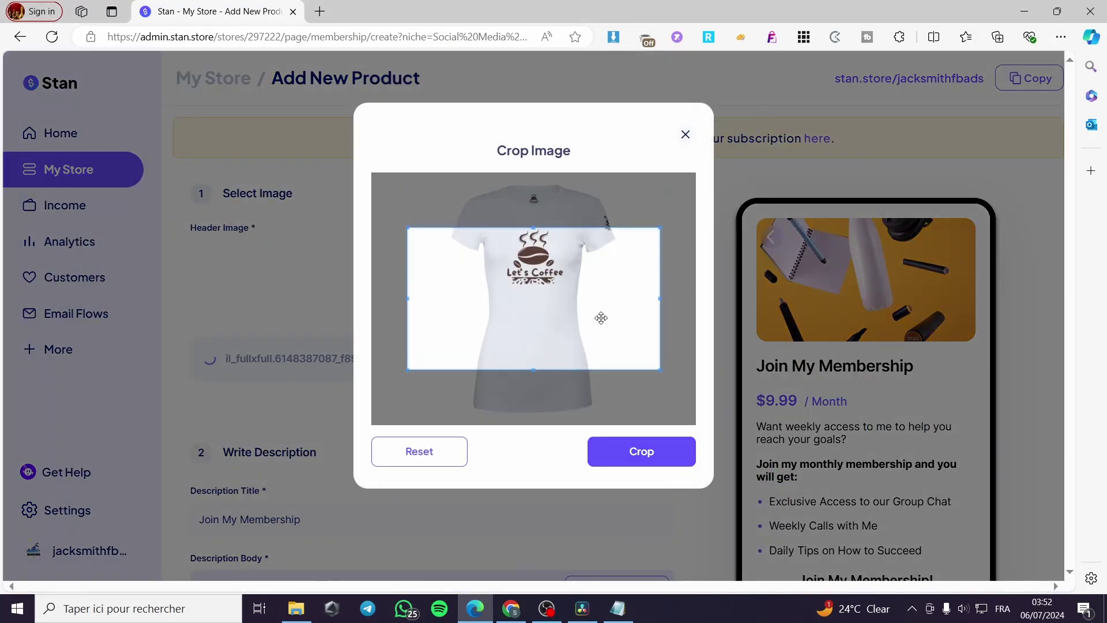
{"action": "left_click_drag", "start_coordinate": [601, 316], "coordinate": [594, 262]}
{"action": "left_click", "coordinate": [658, 460]}
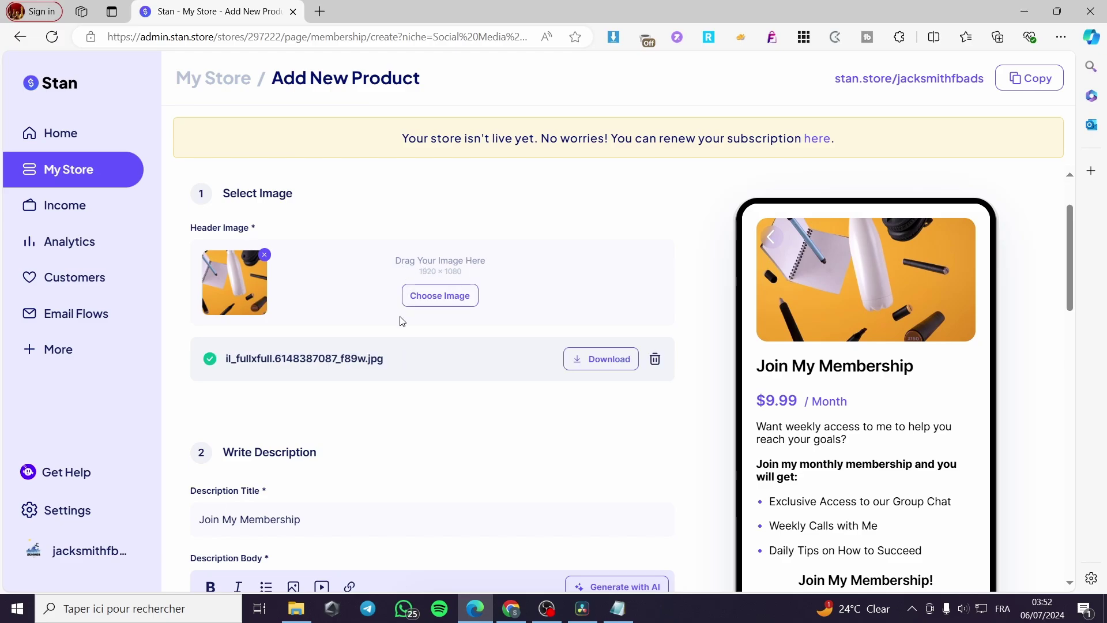
{"action": "left_click", "coordinate": [579, 365]}
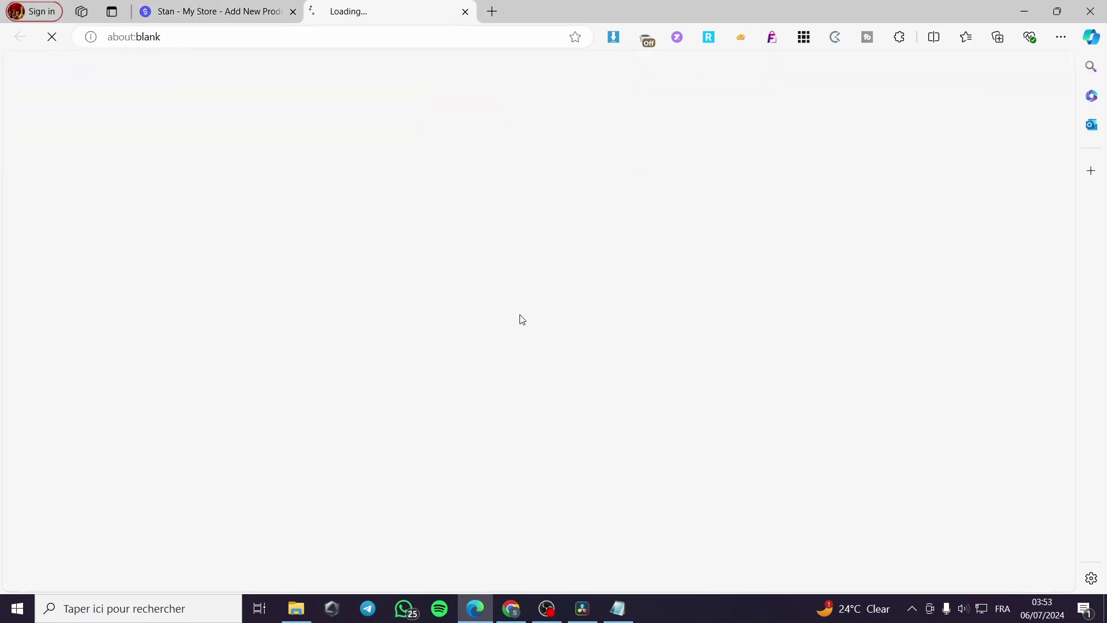
{"action": "left_click", "coordinate": [465, 12]}
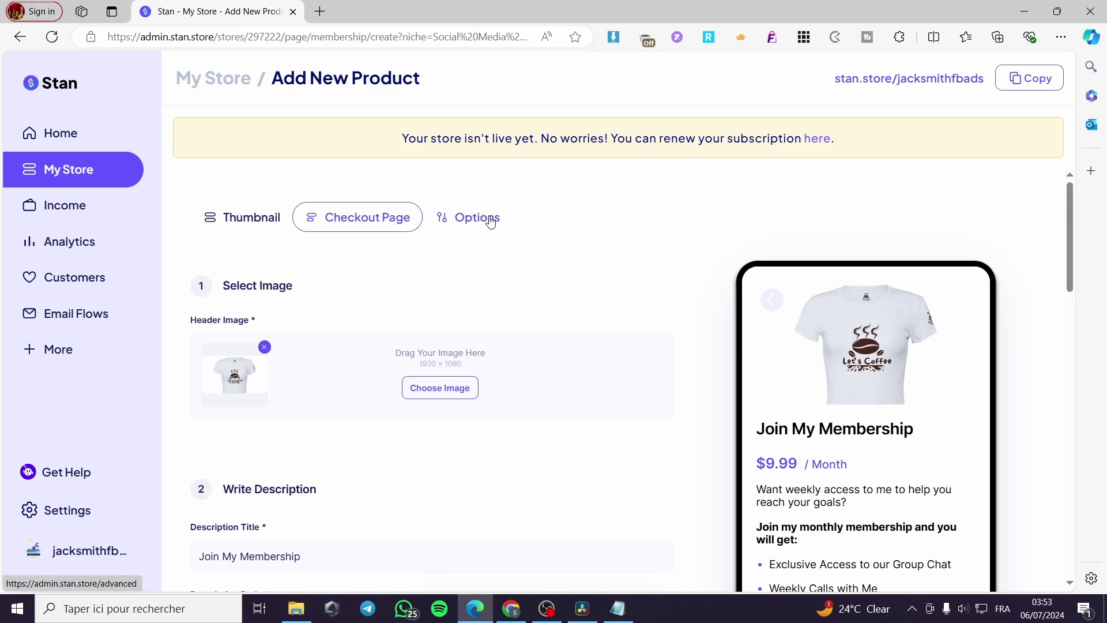
Step: Add a blank five-star customer review entry under the product's review options
{"action": "left_click", "coordinate": [490, 224]}
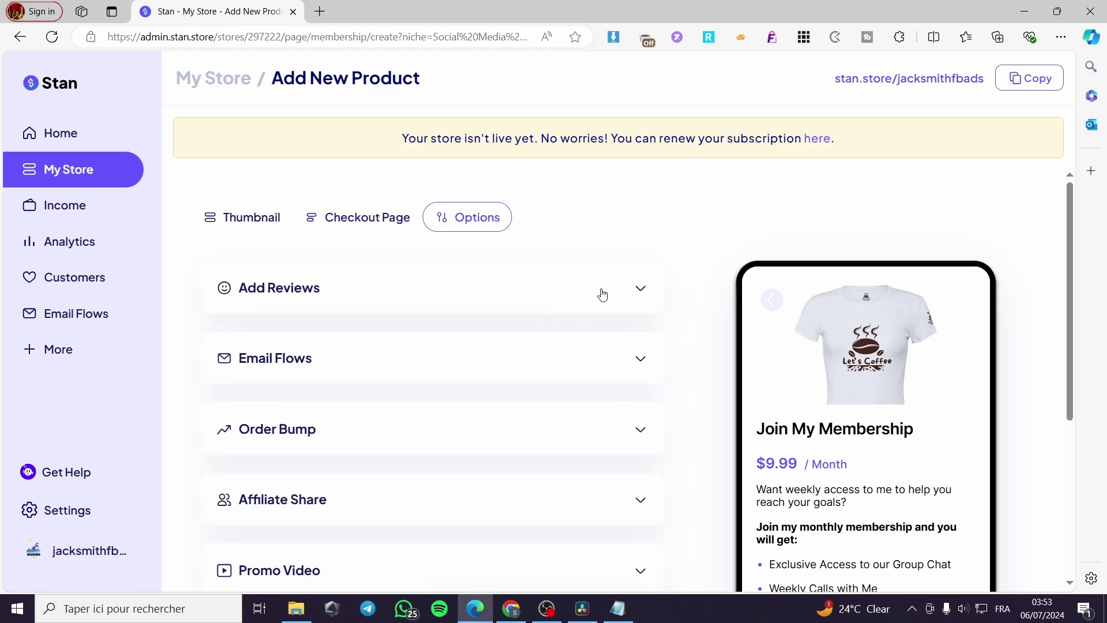
{"action": "left_click", "coordinate": [627, 288]}
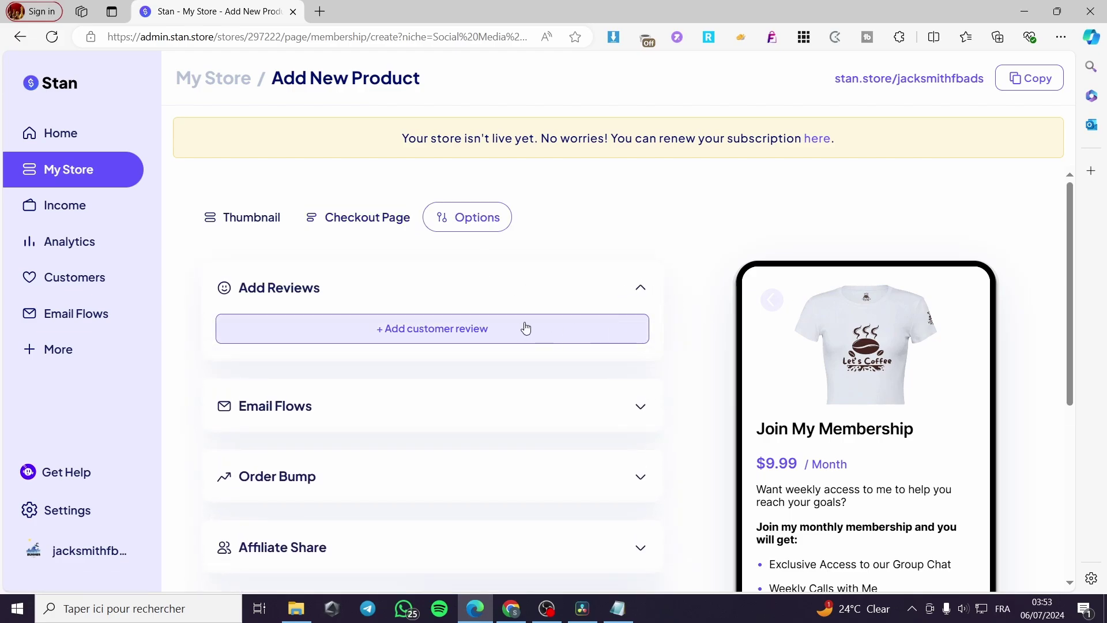
{"action": "scroll", "coordinate": [791, 354], "scroll_direction": "down", "scroll_amount": 3}
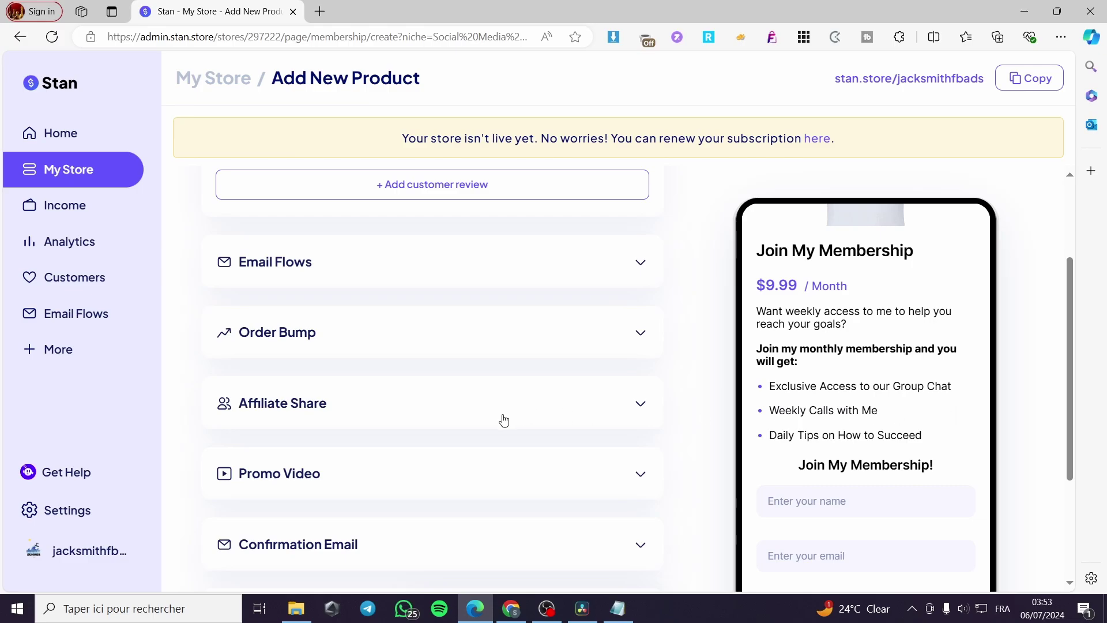
{"action": "scroll", "coordinate": [502, 417], "scroll_direction": "up", "scroll_amount": 3}
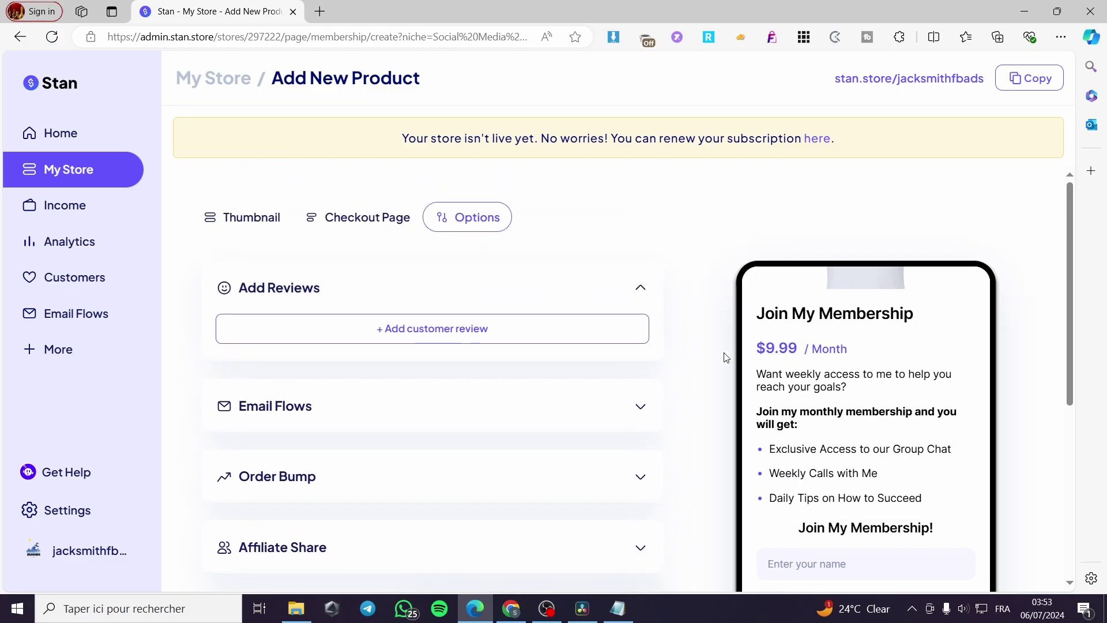
{"action": "scroll", "coordinate": [868, 332], "scroll_direction": "up", "scroll_amount": 2}
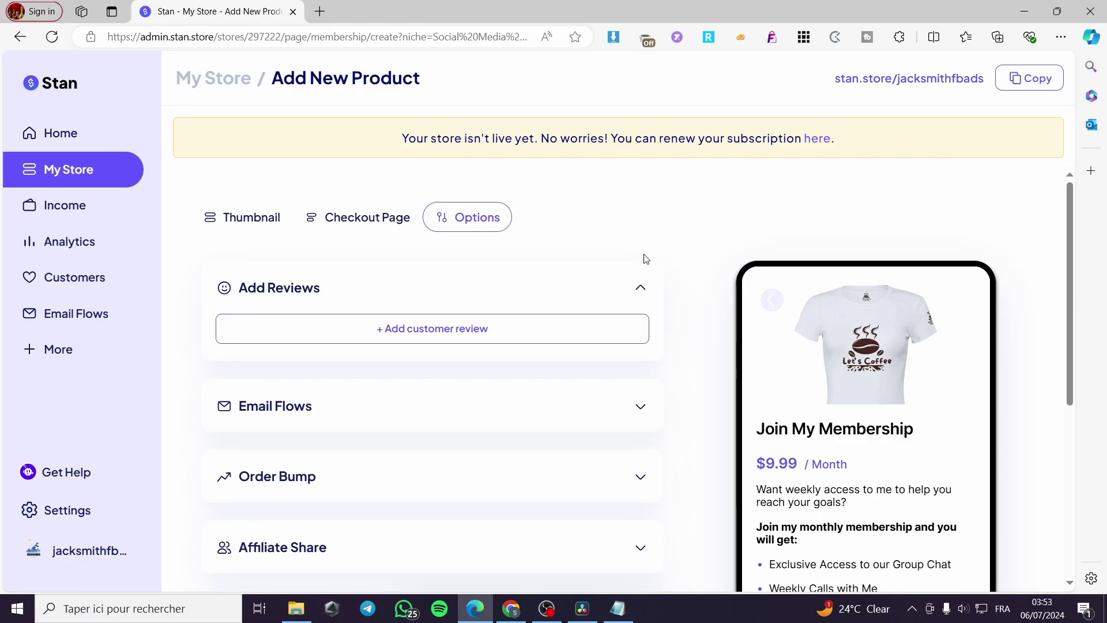
{"action": "left_click", "coordinate": [444, 329]}
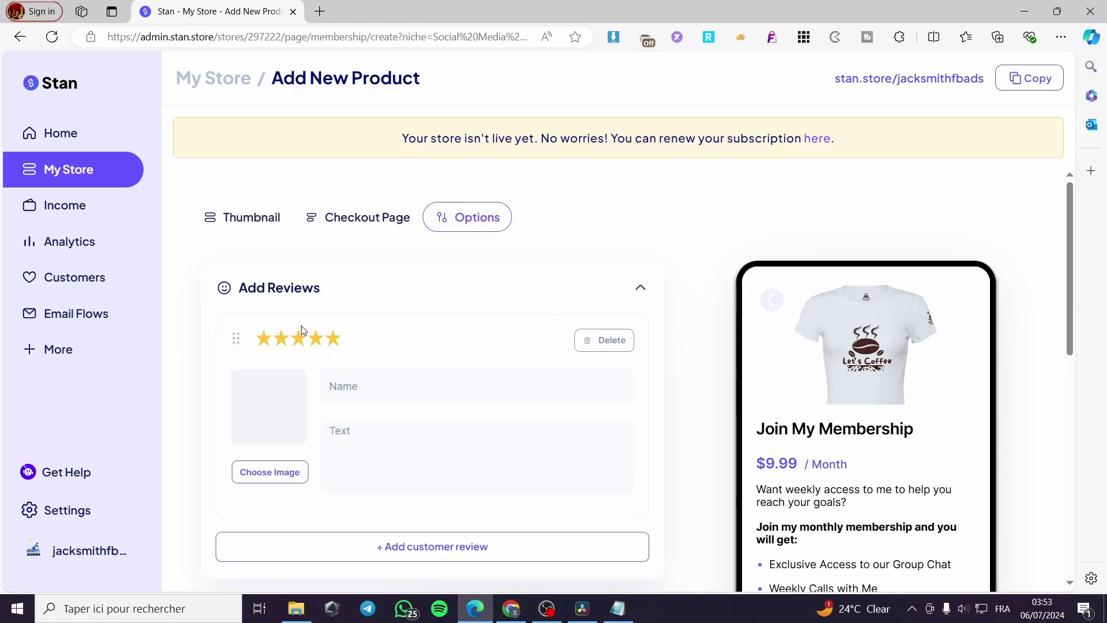
Step: Upload "Black and Gold Simple Business Man LinkedIn Profile Picture" from the Téléchargements folder as the reviewer's picture, keeping the default crop
{"action": "left_click", "coordinate": [276, 488]}
{"action": "left_click", "coordinate": [362, 255]}
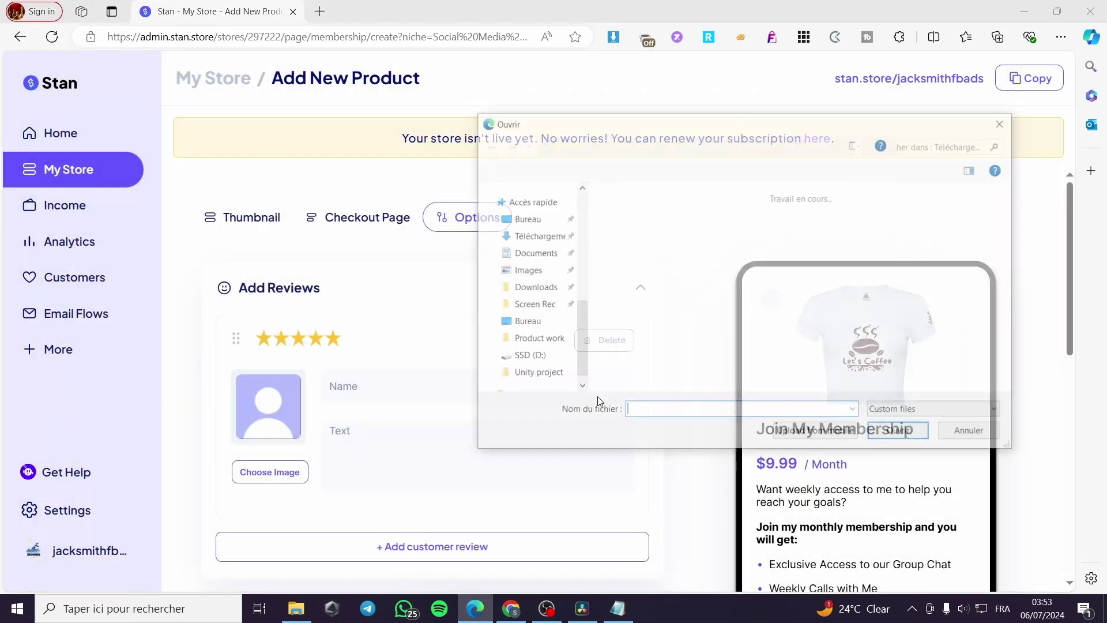
{"action": "scroll", "coordinate": [865, 329], "scroll_direction": "down", "scroll_amount": 10}
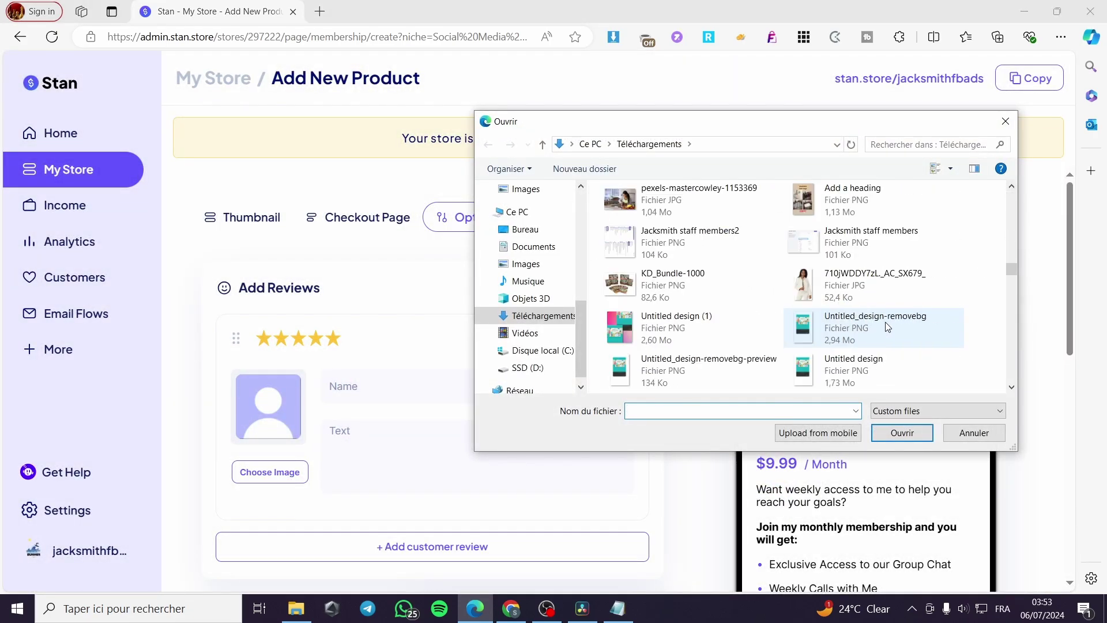
{"action": "scroll", "coordinate": [886, 327], "scroll_direction": "down", "scroll_amount": 8}
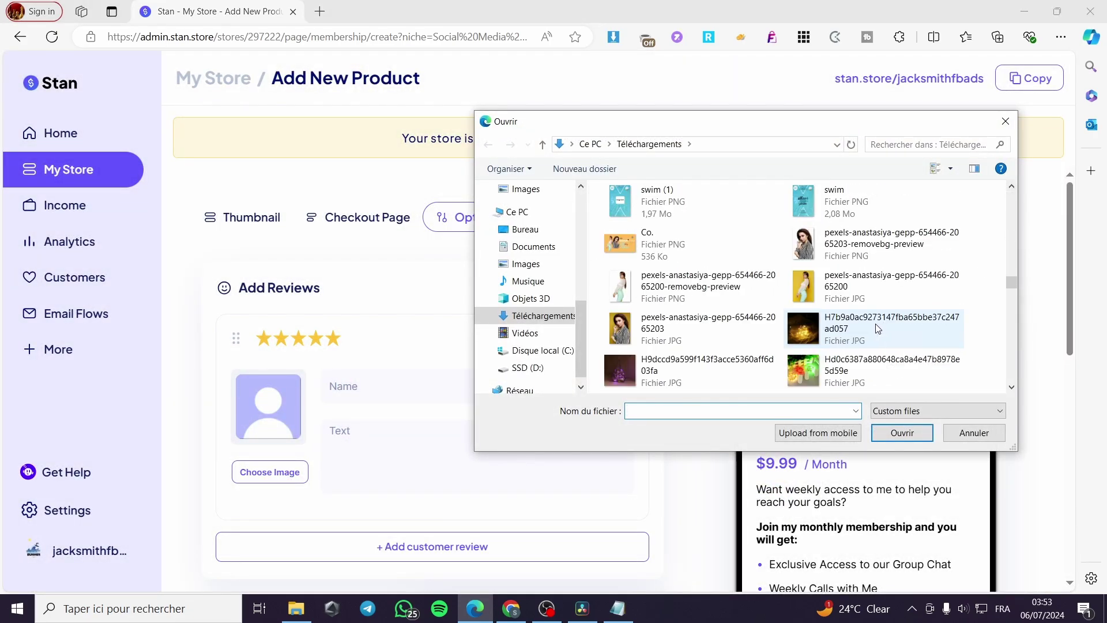
{"action": "scroll", "coordinate": [789, 319], "scroll_direction": "down", "scroll_amount": 4}
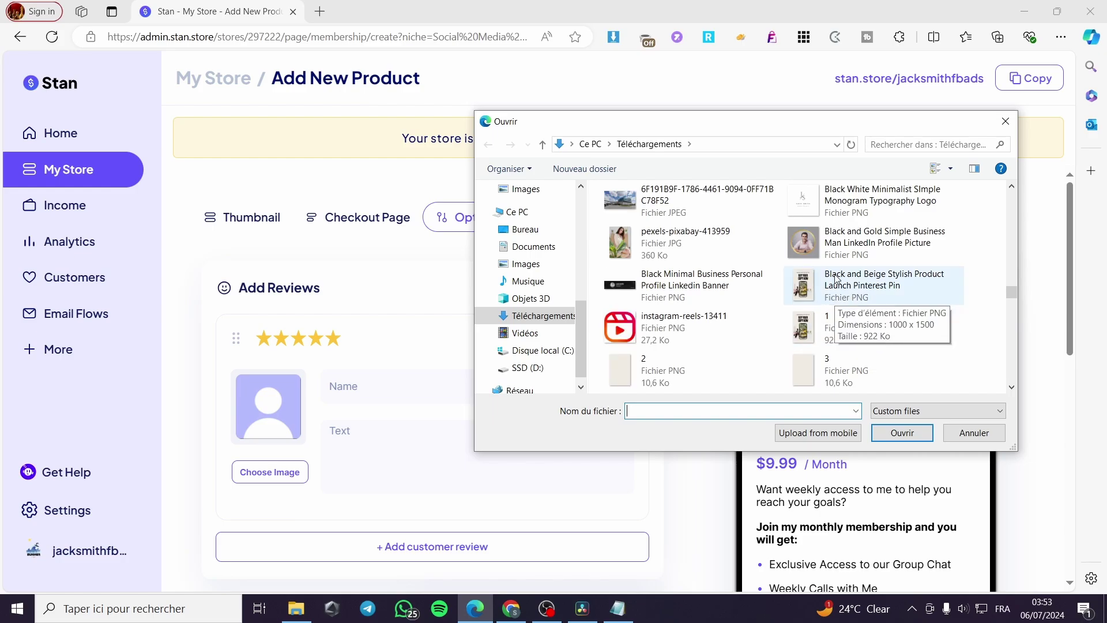
{"action": "left_click", "coordinate": [865, 245]}
{"action": "left_click", "coordinate": [880, 433]}
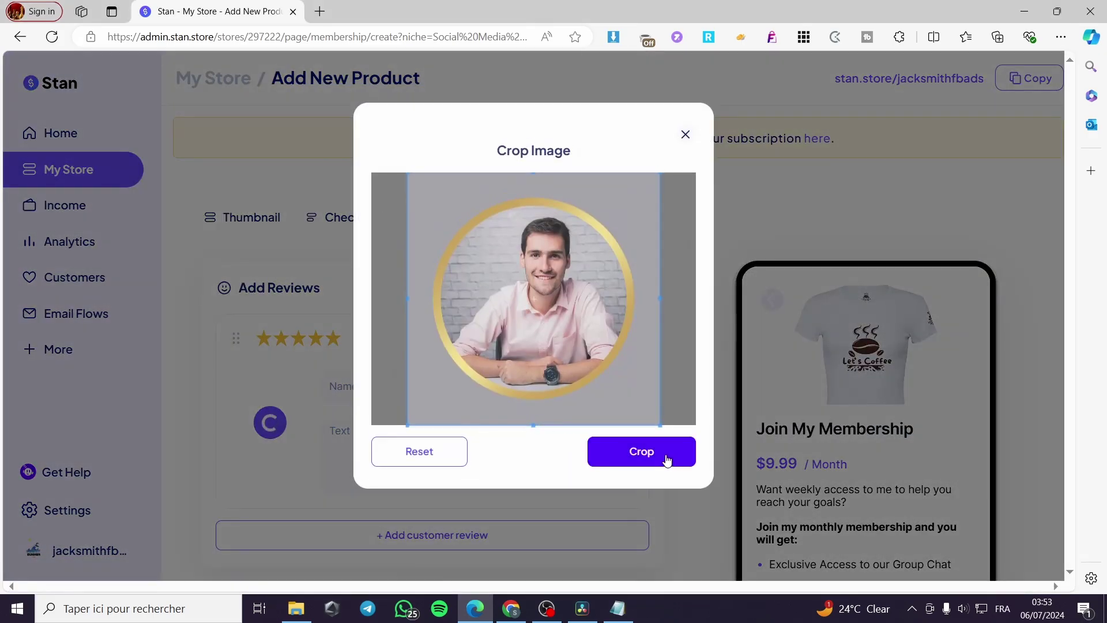
{"action": "left_click", "coordinate": [658, 457]}
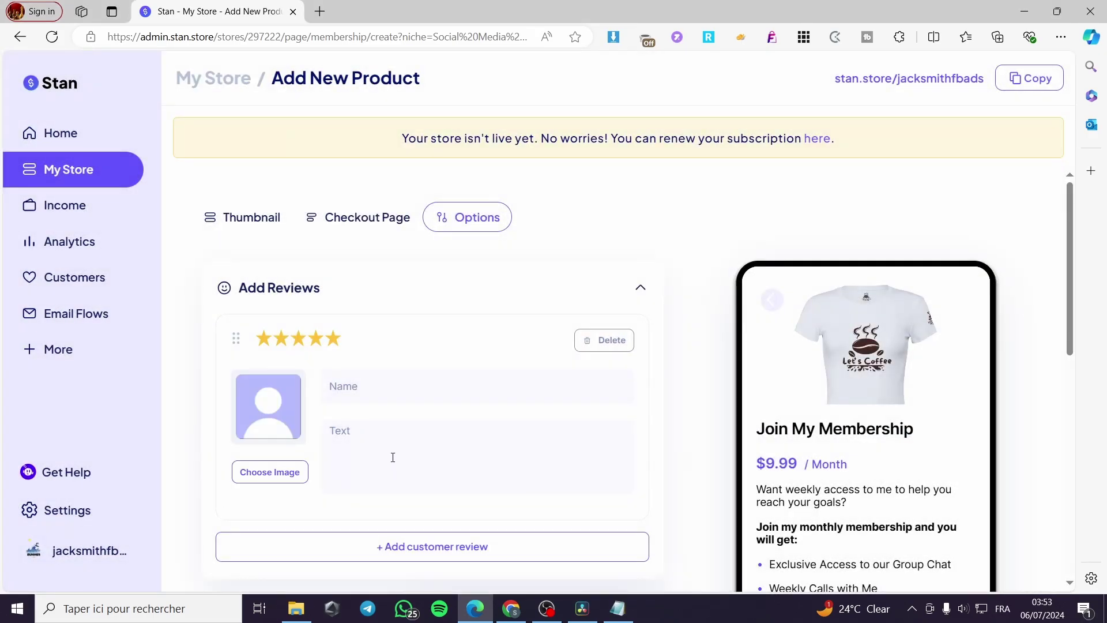
Step: Fill in the reviewer's name and the review text "Great deal for this membership.", and add a second blank review
{"action": "left_click", "coordinate": [401, 390]}
{"action": "left_click", "coordinate": [341, 160]}
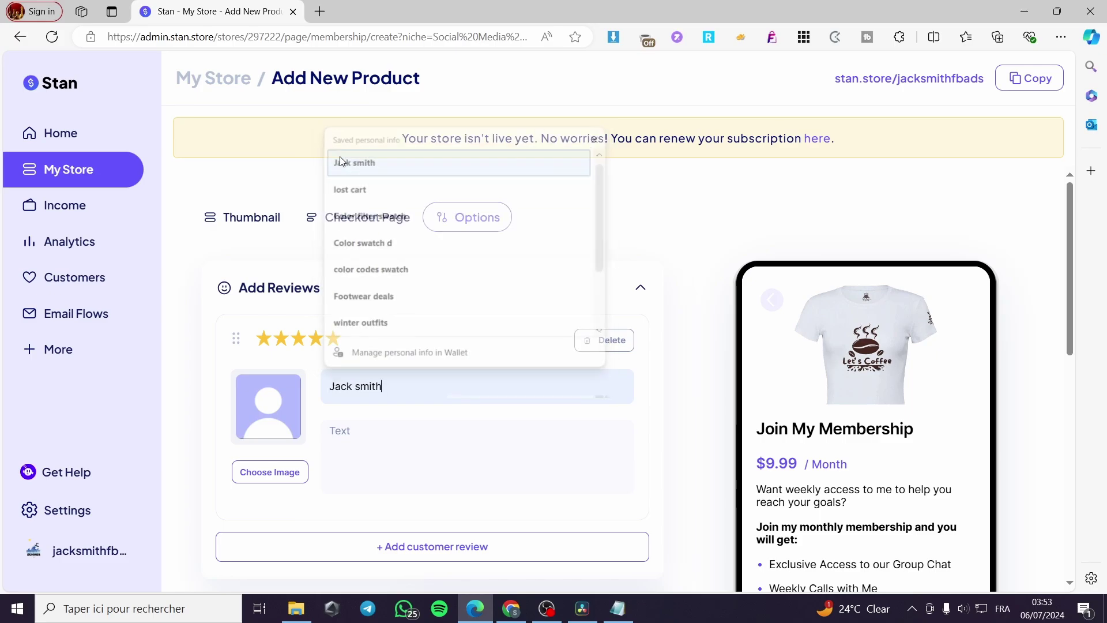
{"action": "left_click", "coordinate": [395, 459]}
{"action": "type", "text": "G"}
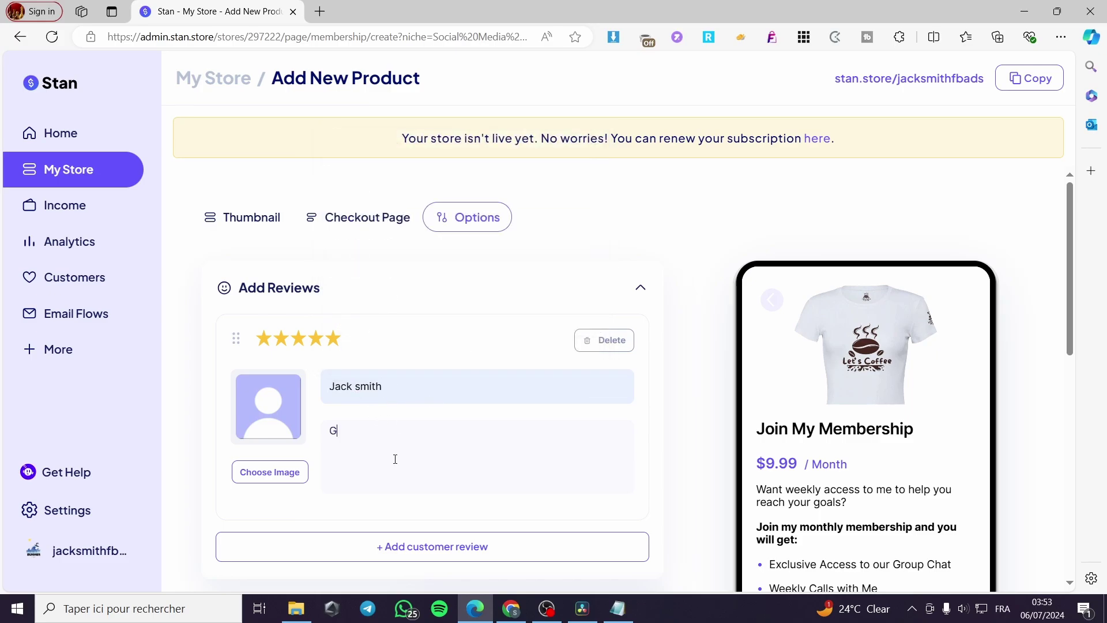
{"action": "type", "text": "reat deal for th"}
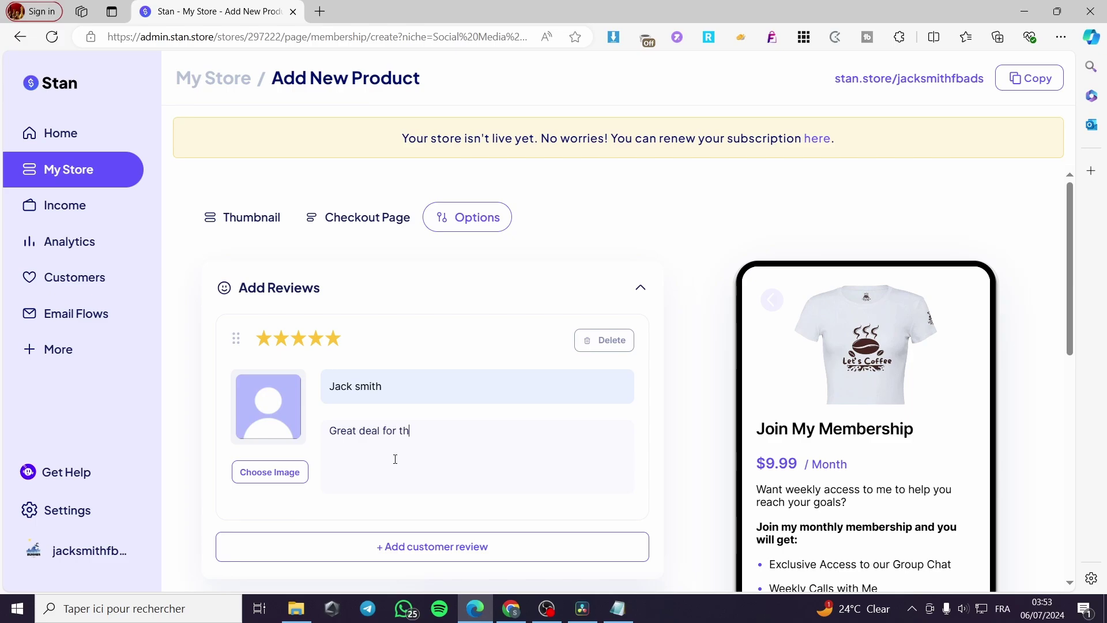
{"action": "type", "text": "is member"}
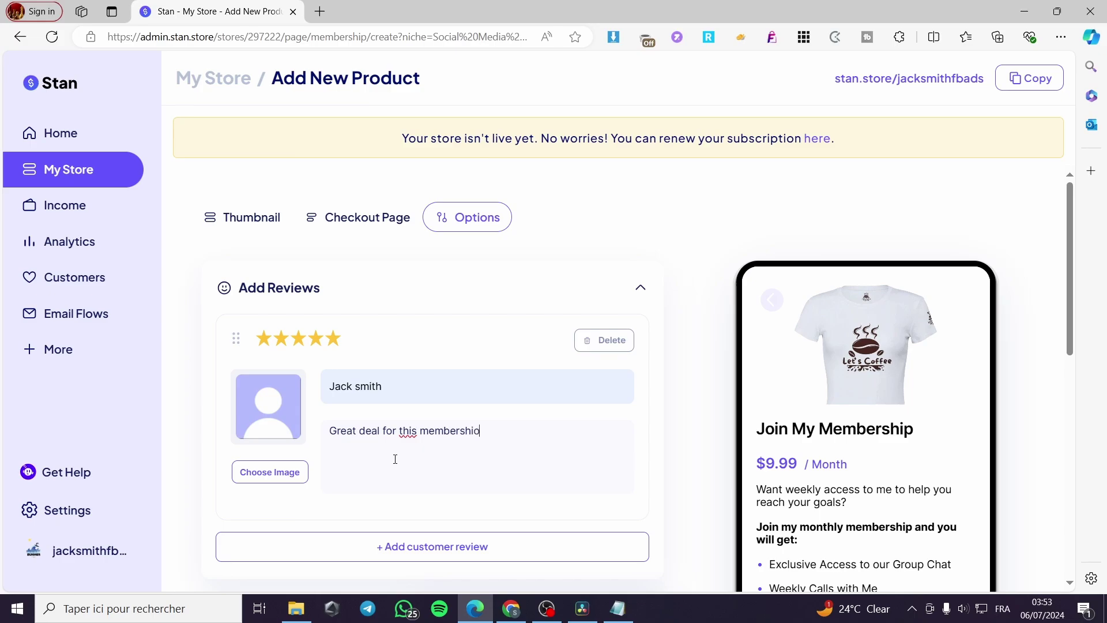
{"action": "type", "text": "ship."}
{"action": "left_click", "coordinate": [594, 545]}
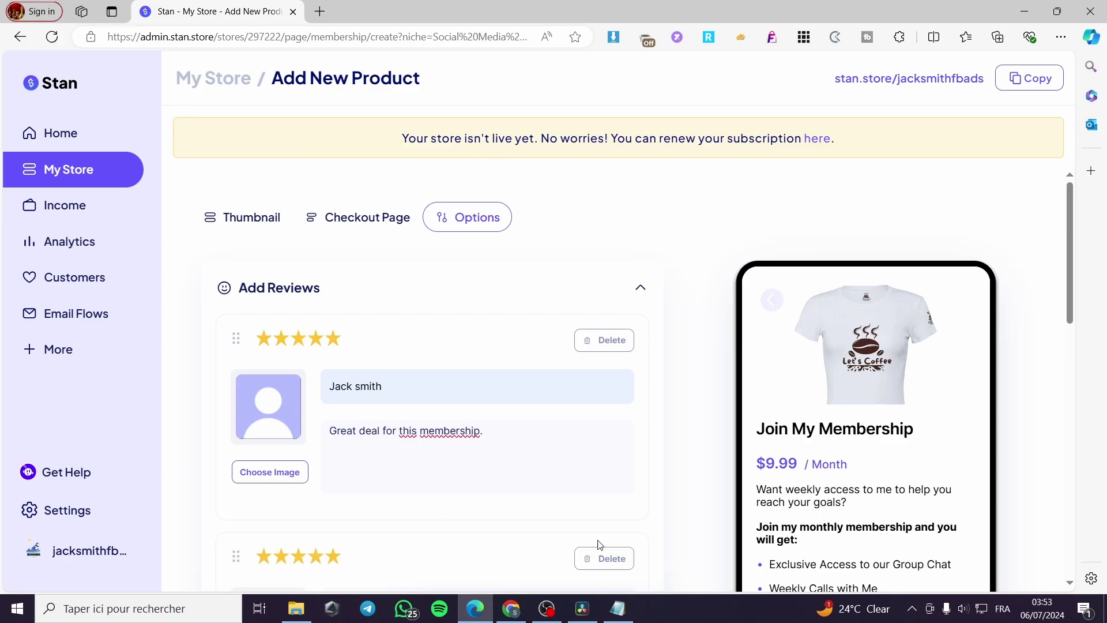
{"action": "scroll", "coordinate": [621, 506], "scroll_direction": "down", "scroll_amount": 3}
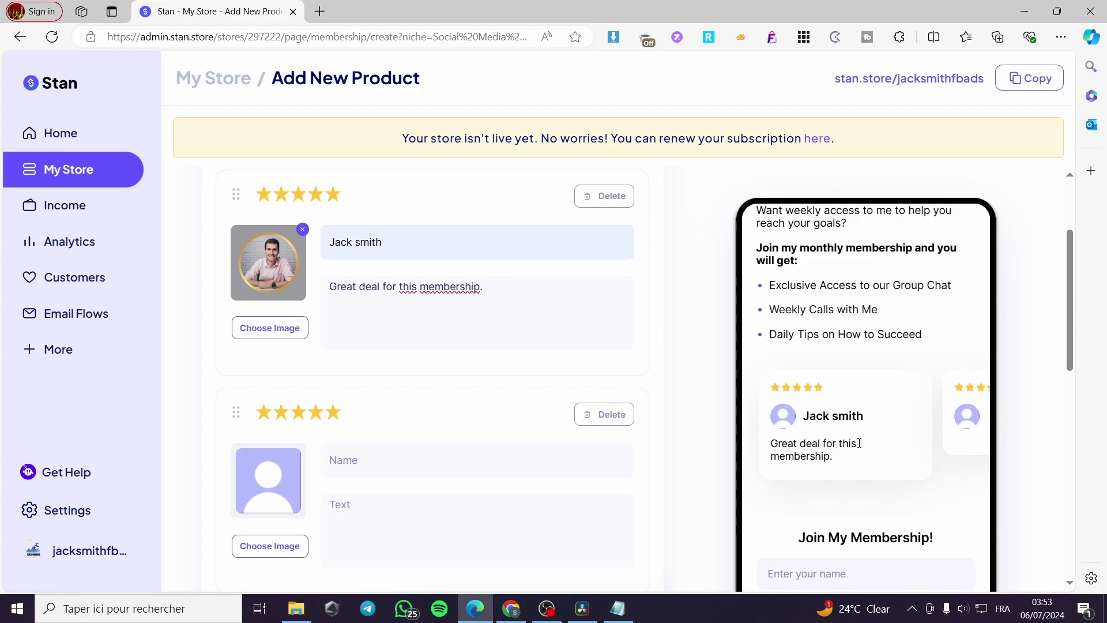
Step: Examine the Email Flows, Order Bump and Affiliate Share options for the membership product
{"action": "scroll", "coordinate": [506, 467], "scroll_direction": "down", "scroll_amount": 5}
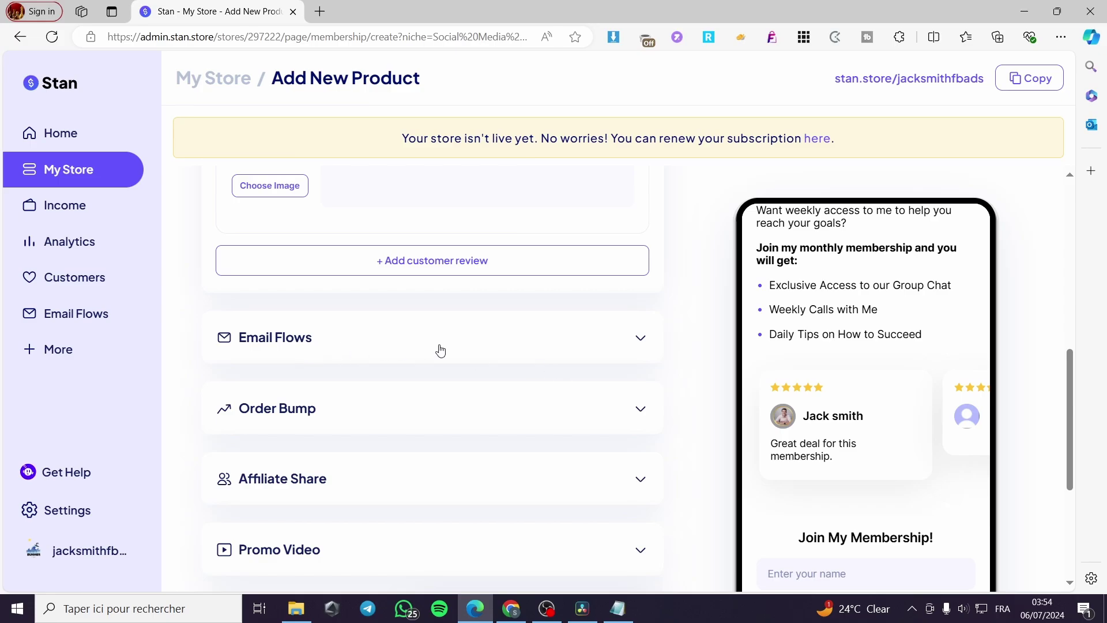
{"action": "left_click", "coordinate": [640, 341]}
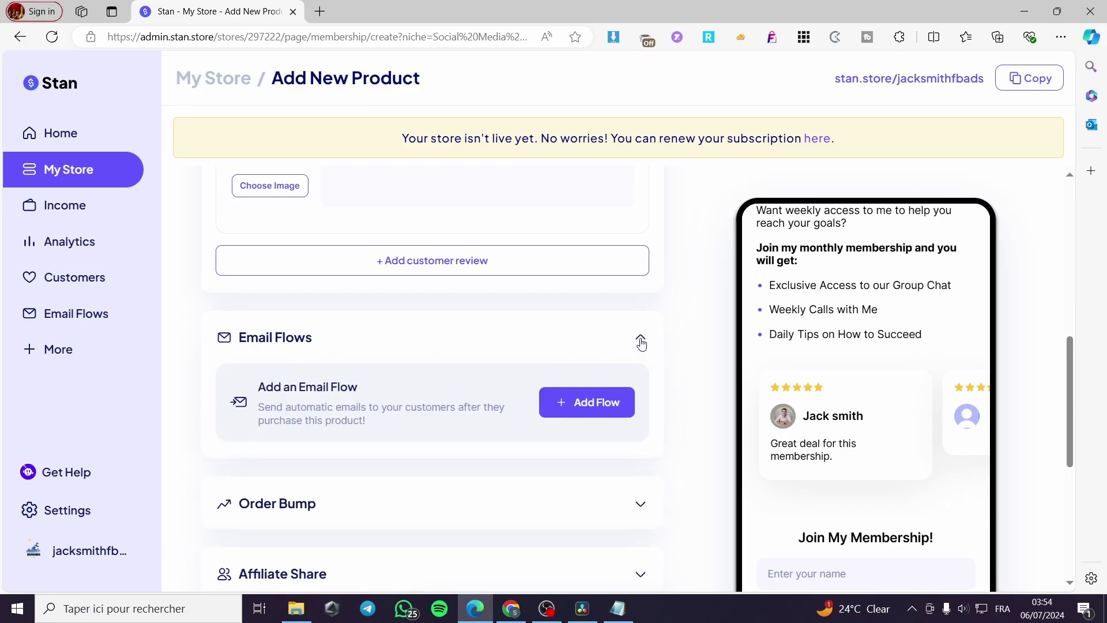
{"action": "left_click", "coordinate": [641, 343]}
{"action": "scroll", "coordinate": [628, 375], "scroll_direction": "down", "scroll_amount": 1}
{"action": "left_click", "coordinate": [642, 341]}
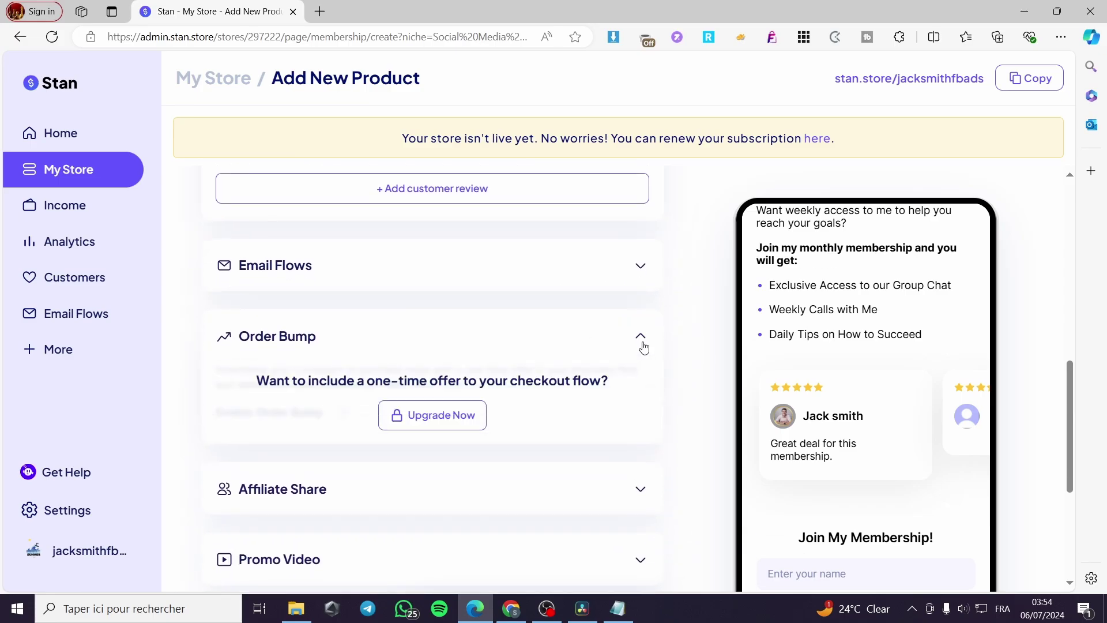
{"action": "left_click", "coordinate": [643, 346]}
{"action": "left_click", "coordinate": [639, 414]}
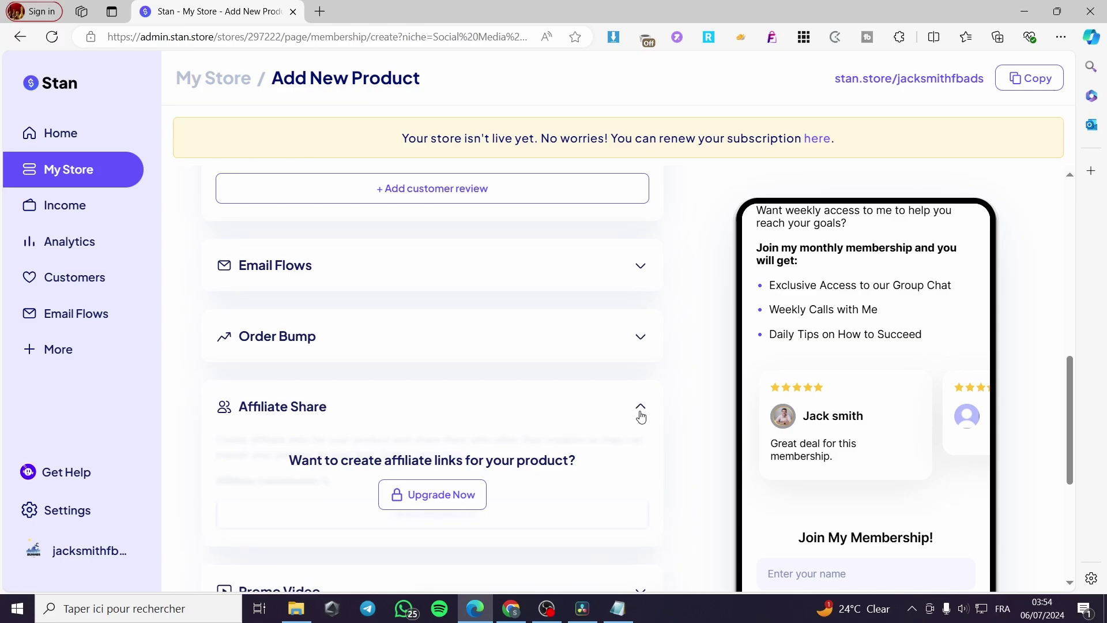
{"action": "left_click", "coordinate": [641, 413]}
Step: Examine the Promo Video, Confirmation Email and Email Integrations options for the membership product
{"action": "scroll", "coordinate": [635, 302], "scroll_direction": "down", "scroll_amount": 3}
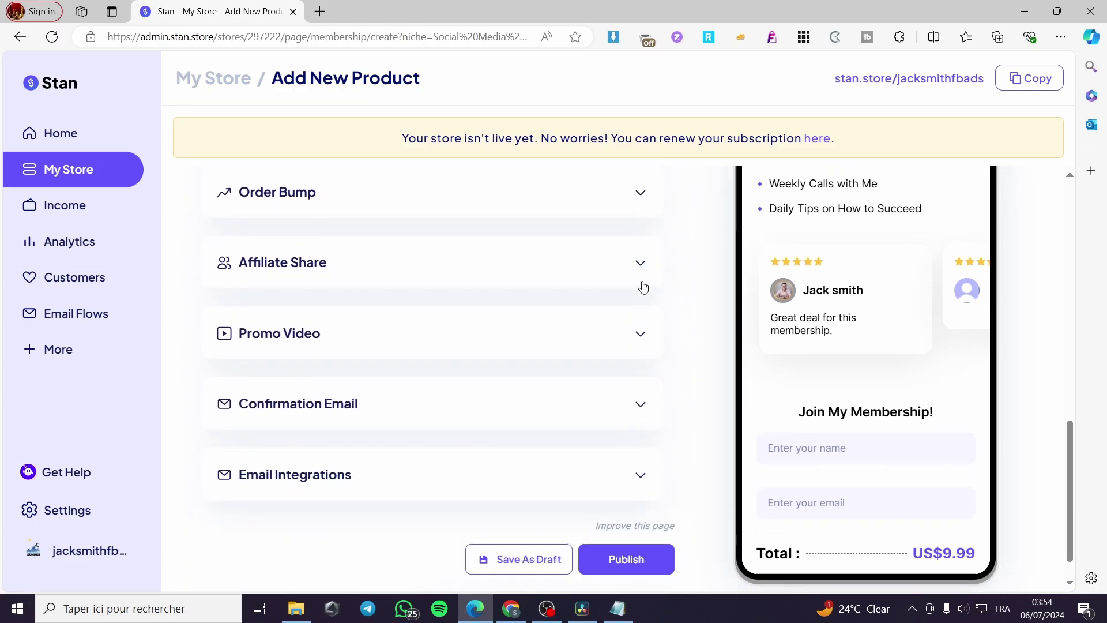
{"action": "left_click", "coordinate": [643, 335]}
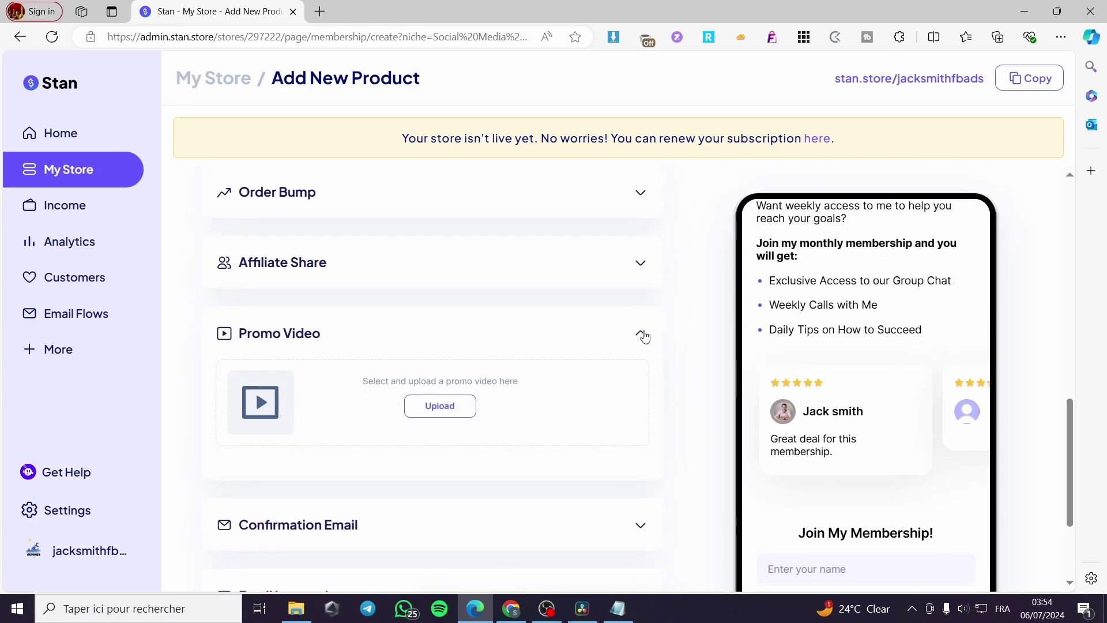
{"action": "left_click", "coordinate": [643, 335]}
{"action": "left_click", "coordinate": [639, 404]}
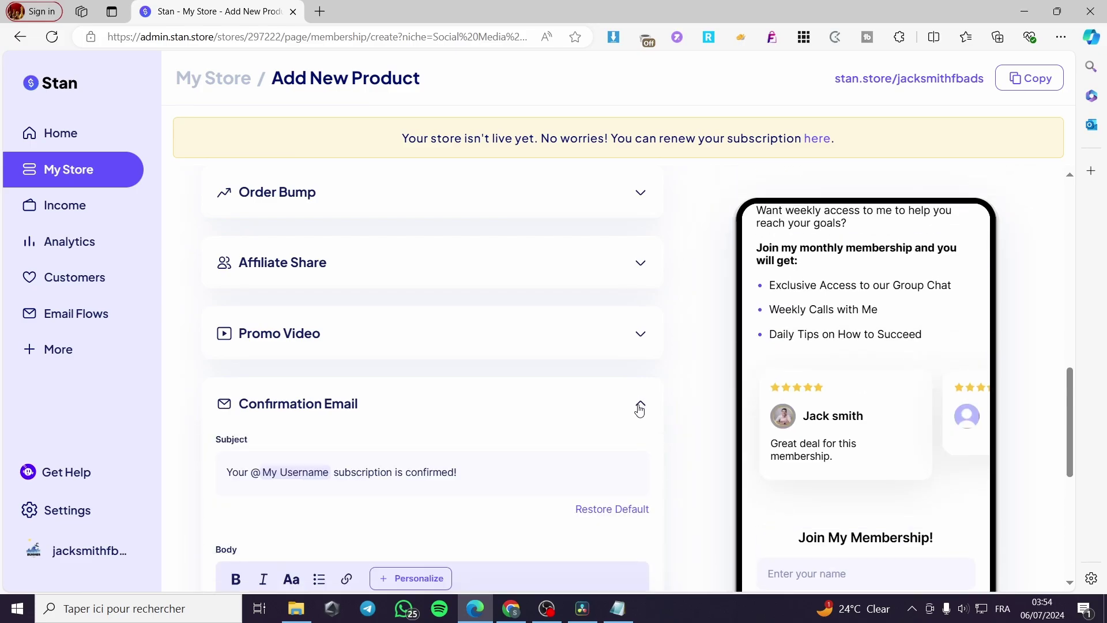
{"action": "left_click", "coordinate": [639, 409]}
{"action": "scroll", "coordinate": [577, 415], "scroll_direction": "down", "scroll_amount": 1}
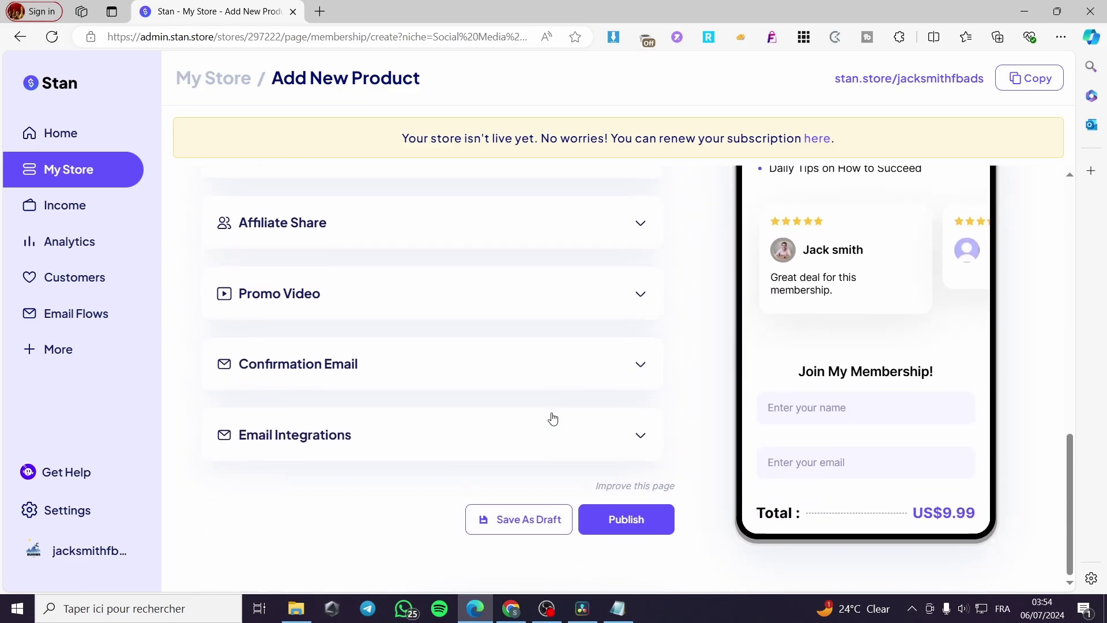
{"action": "left_click", "coordinate": [641, 438]}
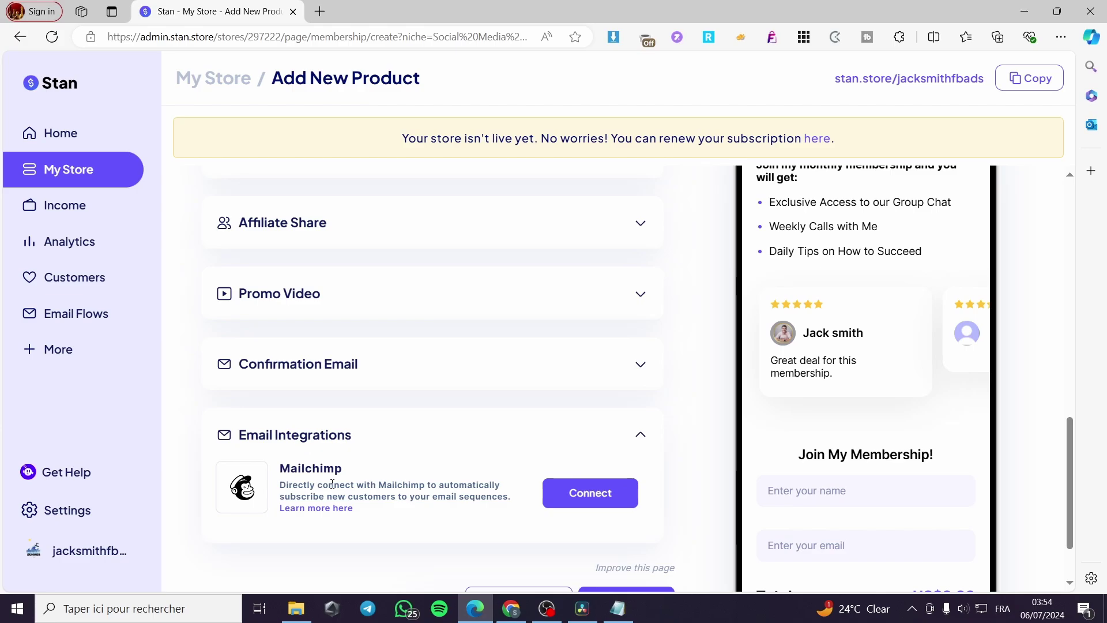
{"action": "left_click", "coordinate": [641, 437]}
Step: Delete the blank second customer review and publish the membership product
{"action": "left_click", "coordinate": [645, 527]}
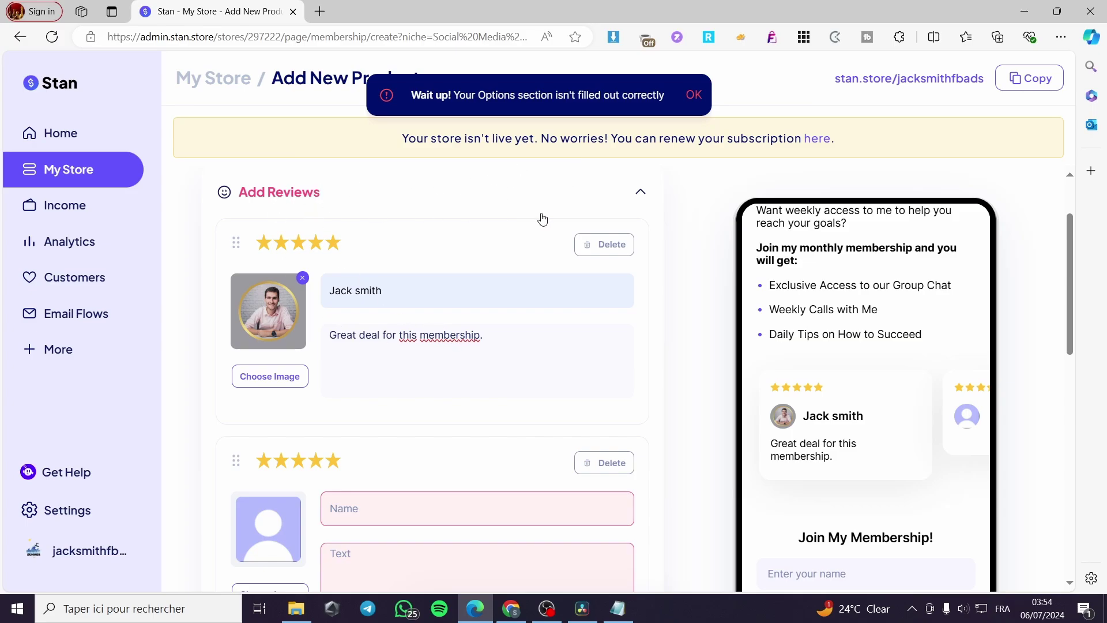
{"action": "left_click", "coordinate": [692, 96]}
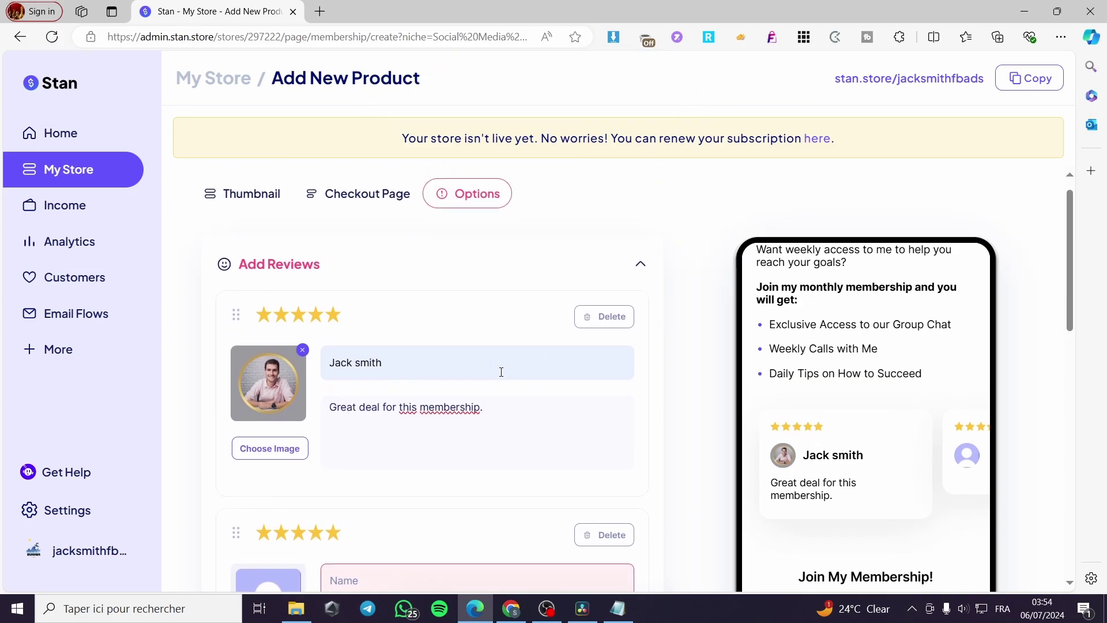
{"action": "scroll", "coordinate": [500, 371], "scroll_direction": "down", "scroll_amount": 3}
{"action": "left_click", "coordinate": [603, 318]}
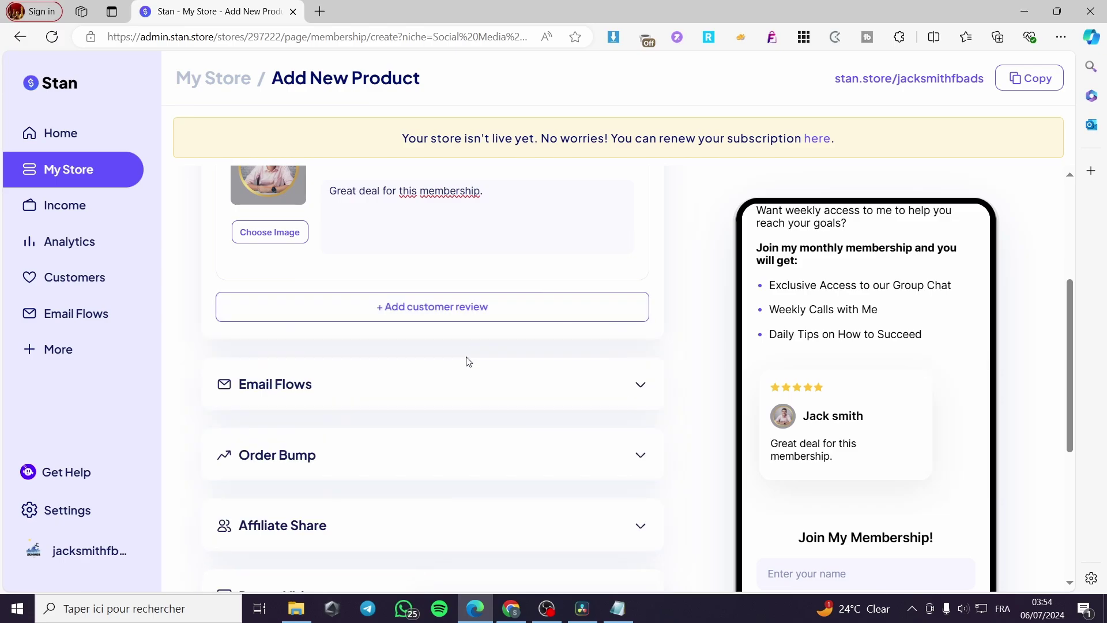
{"action": "scroll", "coordinate": [662, 457], "scroll_direction": "down", "scroll_amount": 5}
{"action": "left_click", "coordinate": [585, 514]}
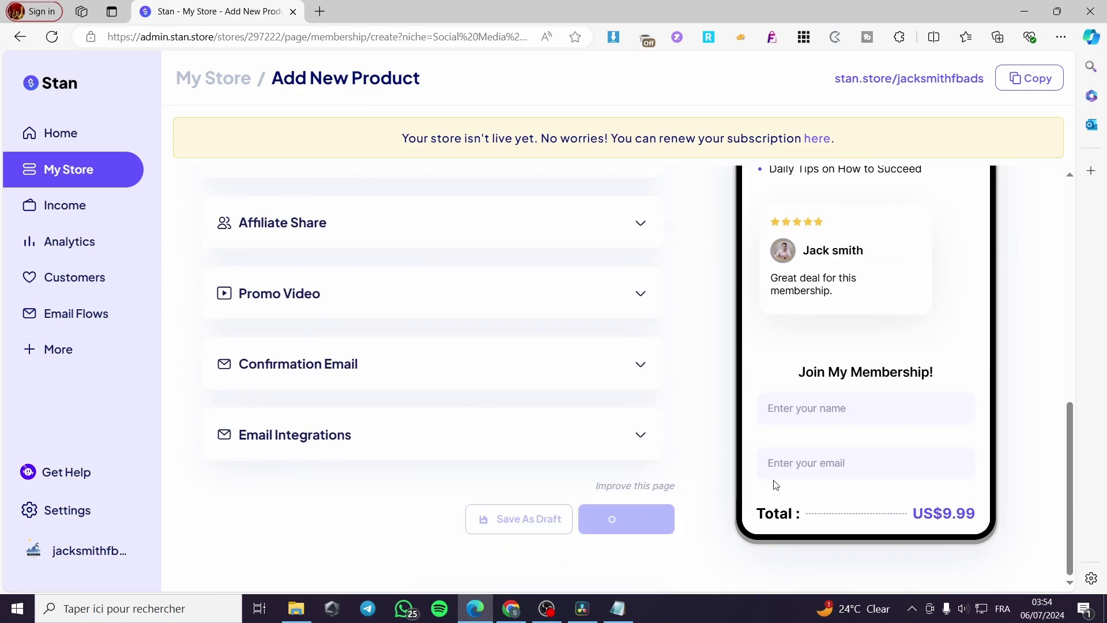